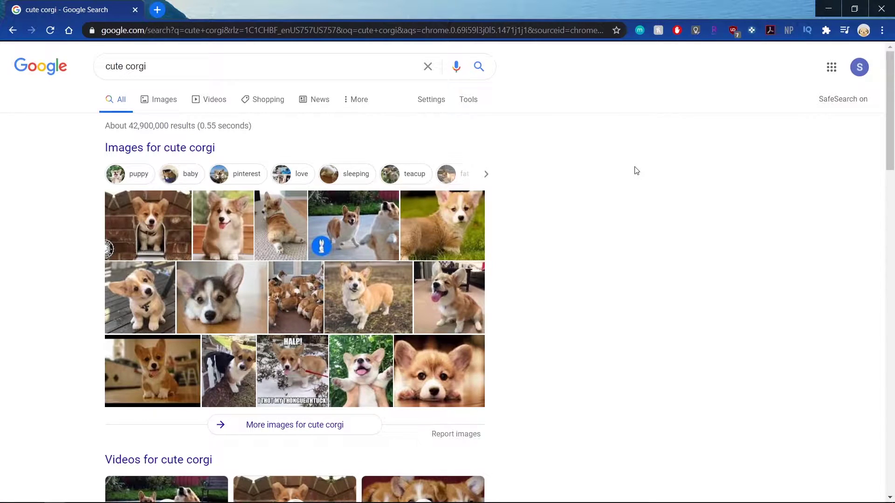
# From the 'cute corgi' image results, save the puppy lying on a wooden floor as corgi.
pyautogui.click(166, 101)
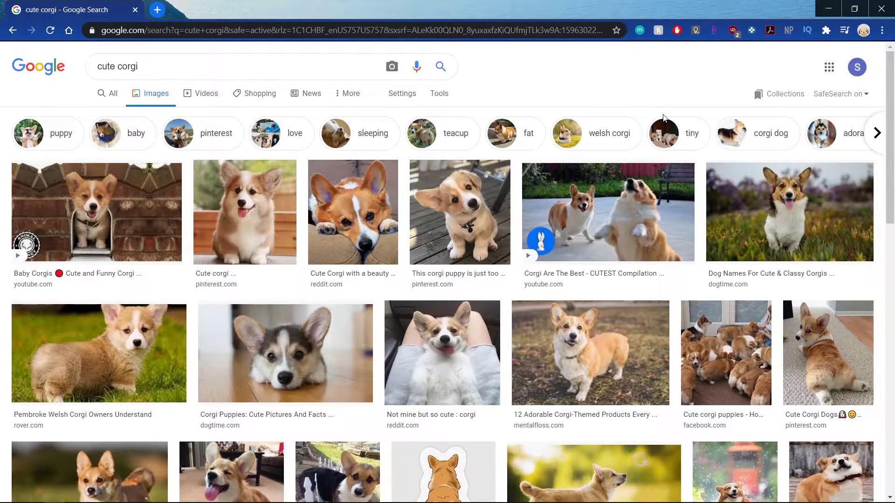
pyautogui.click(272, 354)
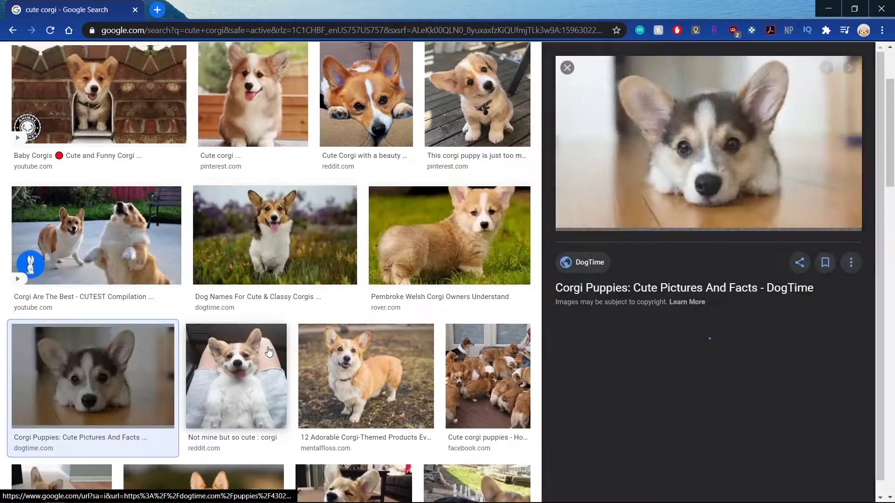
pyautogui.rightClick(742, 162)
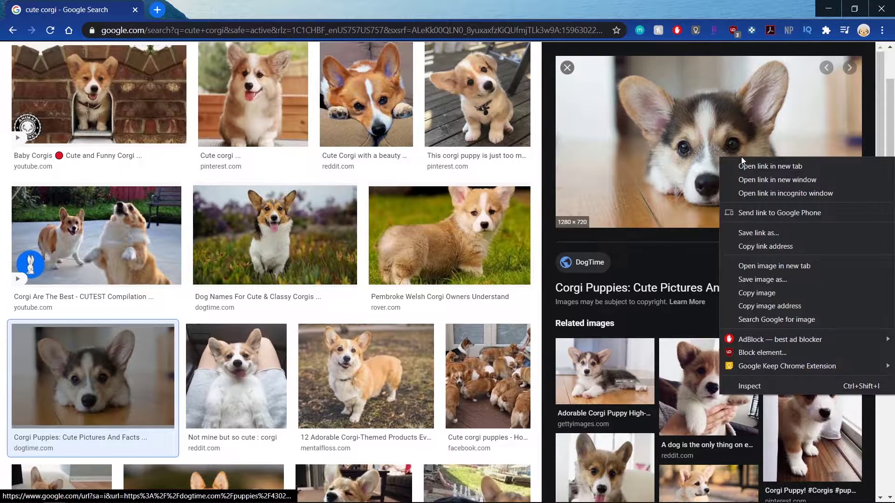
pyautogui.click(762, 281)
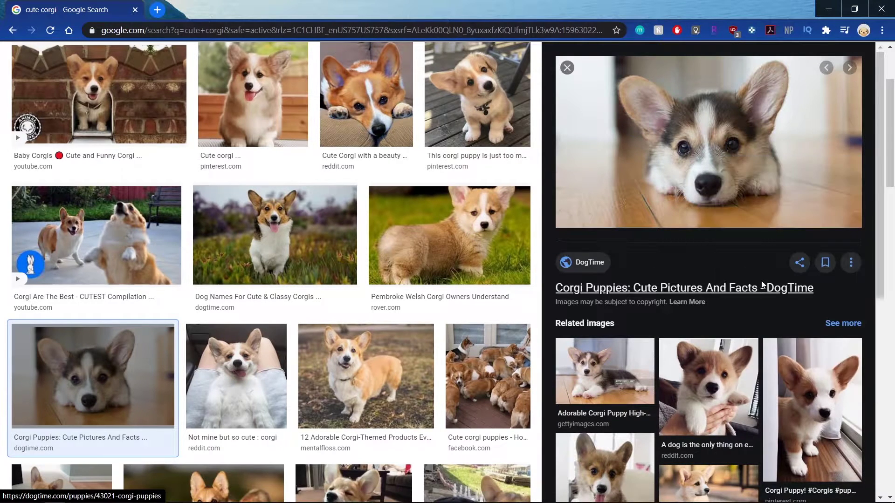
pyautogui.write('corgi')
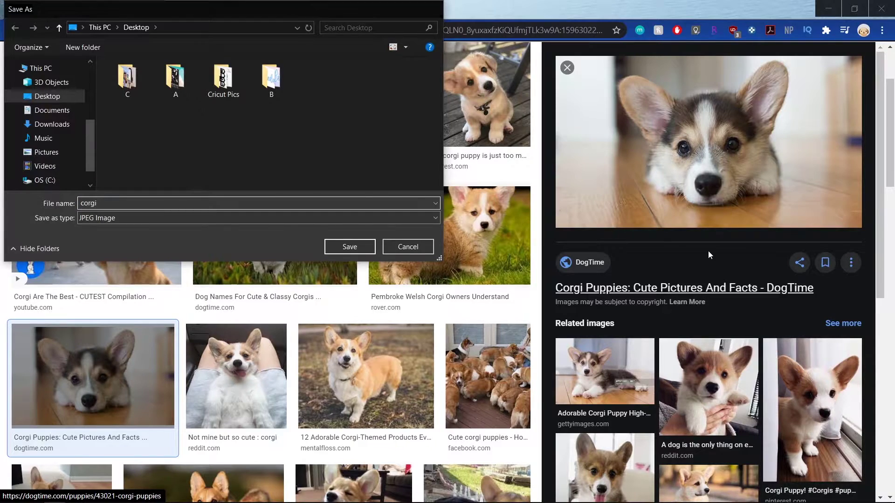
pyautogui.press('Return')
# Browse further corgi results and preview the Taffy Pembroke Welsh Corgi Puppy image.
pyautogui.scroll(-5, 444, 242)
pyautogui.scroll(8, 443, 240)
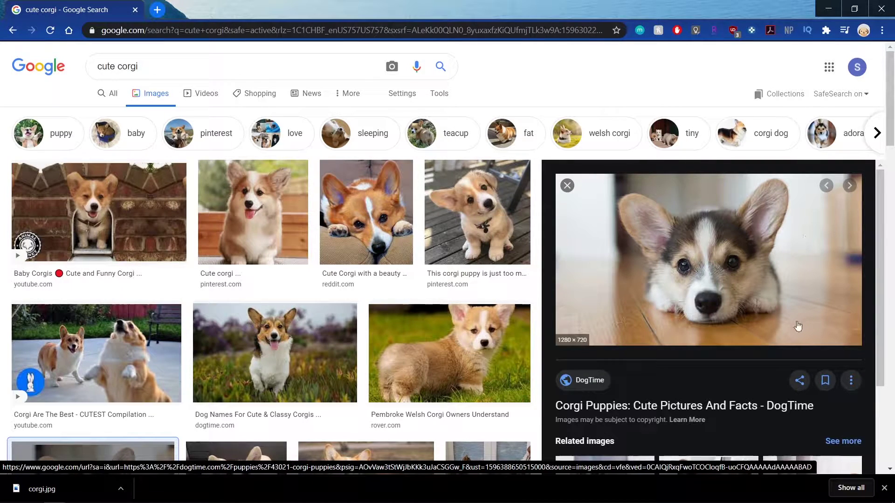
pyautogui.scroll(-3, 644, 337)
pyautogui.scroll(3, 699, 307)
pyautogui.scroll(-7, 740, 296)
pyautogui.click(605, 354)
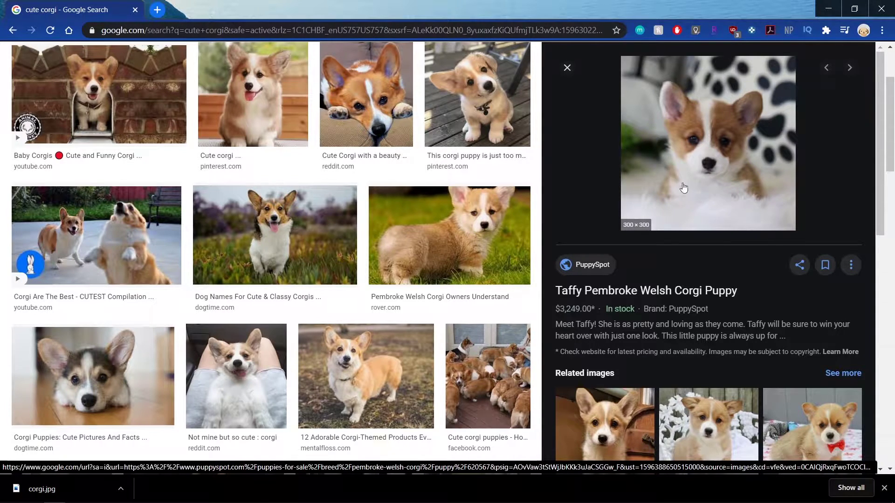
pyautogui.scroll(-3, 265, 242)
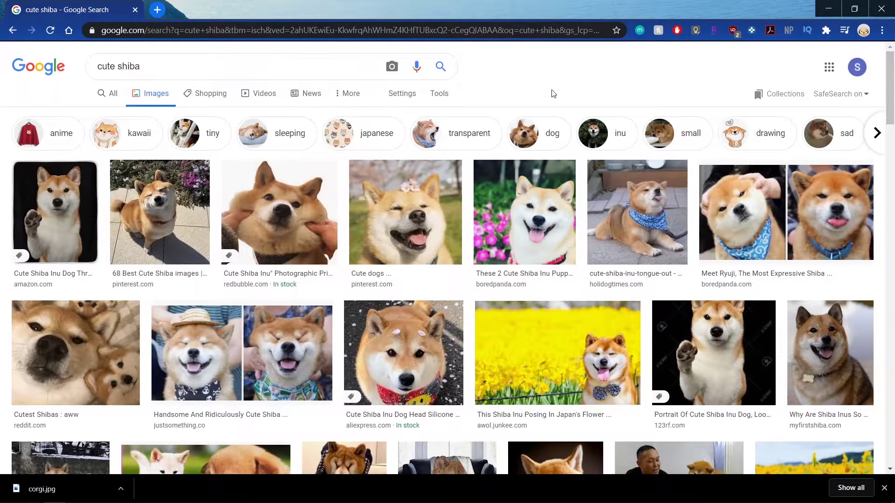
# Save the tongue-out shiba wearing a bandana as shiba.
pyautogui.click(627, 191)
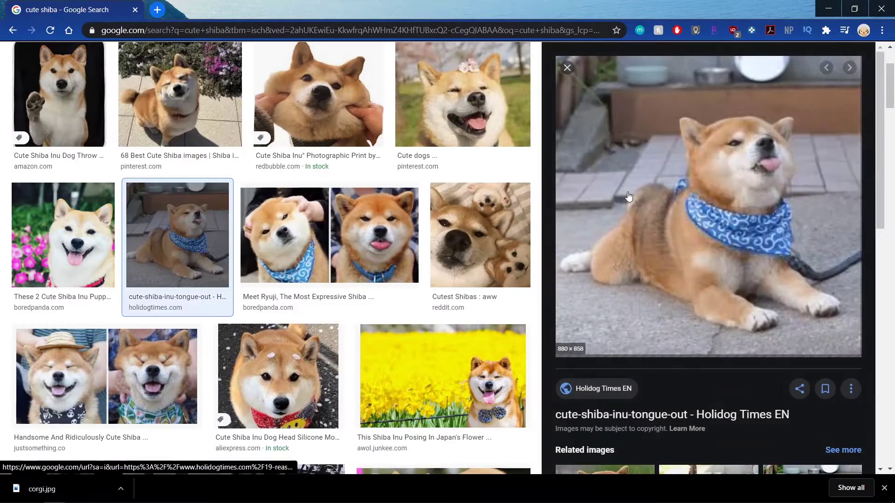
pyautogui.rightClick(749, 206)
pyautogui.click(763, 326)
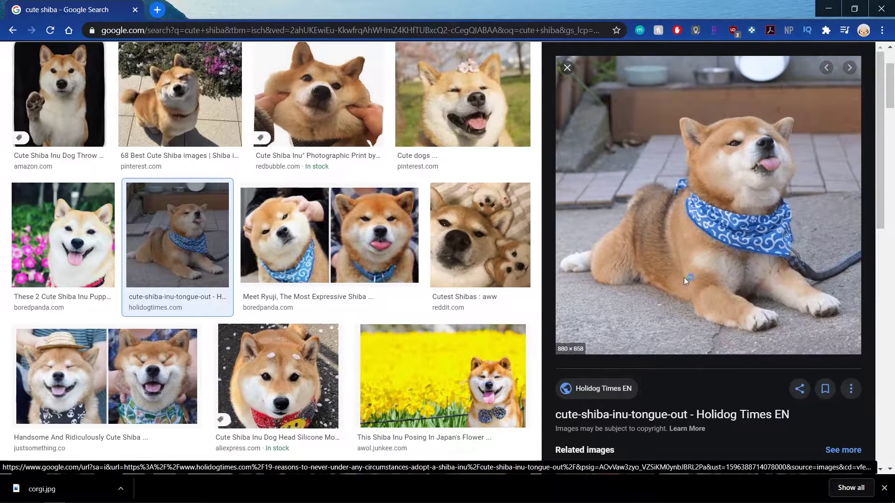
pyautogui.write('shiba')
pyautogui.press('Return')
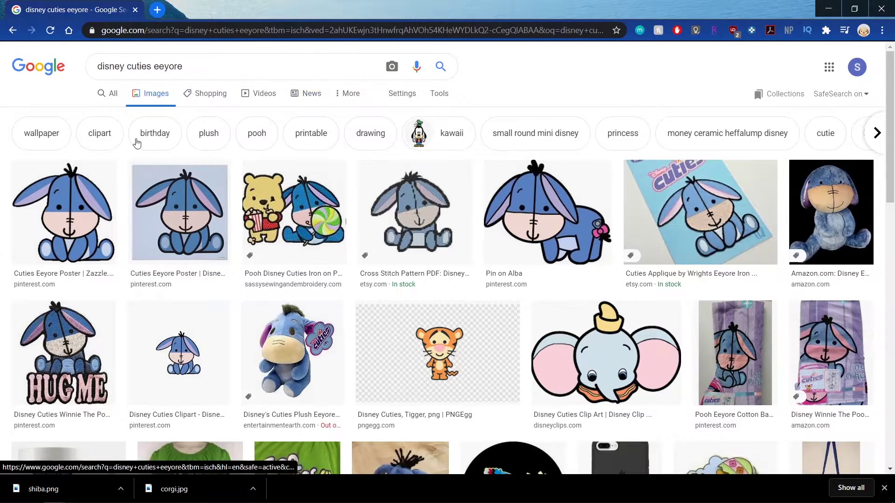
# Save the second Cuties Eeyore drawing as eeyore, then return to the disney cuties tigger results.
pyautogui.click(65, 210)
pyautogui.press('Right')
pyautogui.rightClick(722, 258)
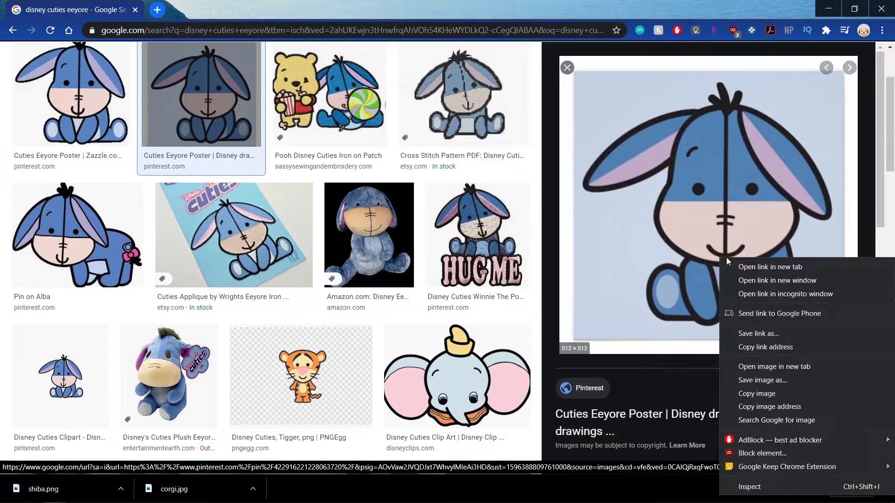
pyautogui.click(755, 381)
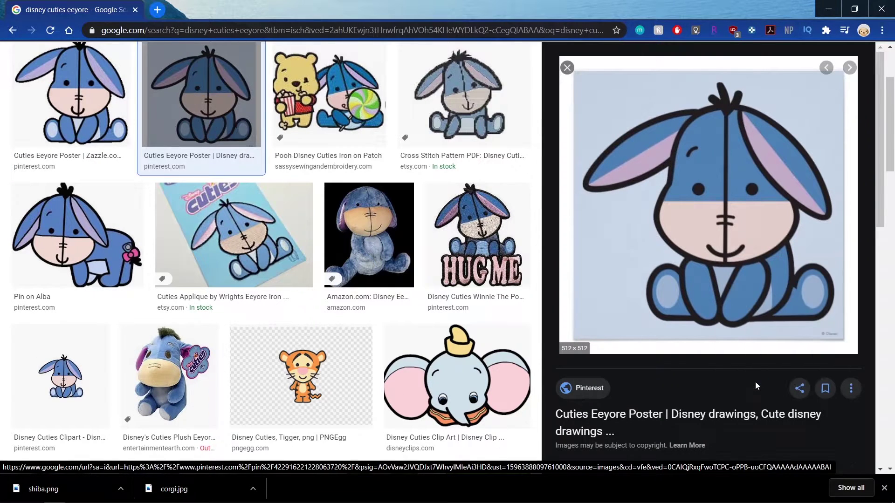
pyautogui.write('eeyore')
pyautogui.press('Return')
pyautogui.hotkey('alt', 'Left')
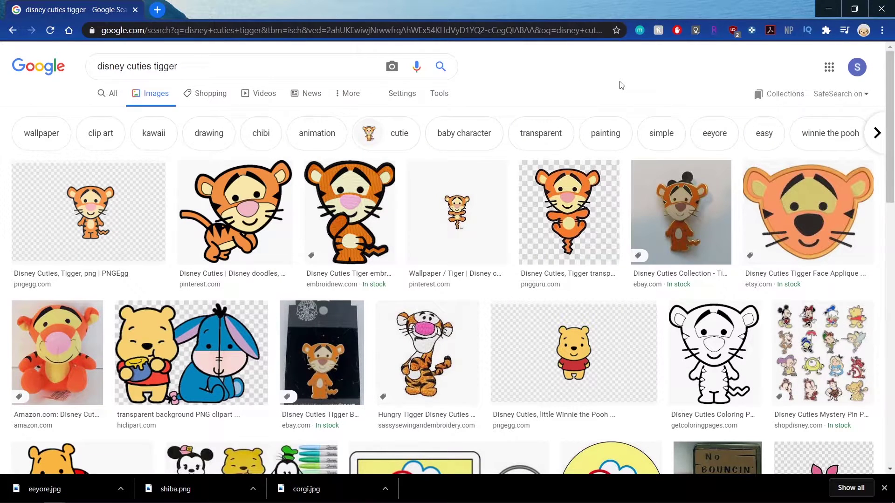
# Try filtering the Tigger results to transparent colour, preview one, then go back to unfiltered results.
pyautogui.click(450, 198)
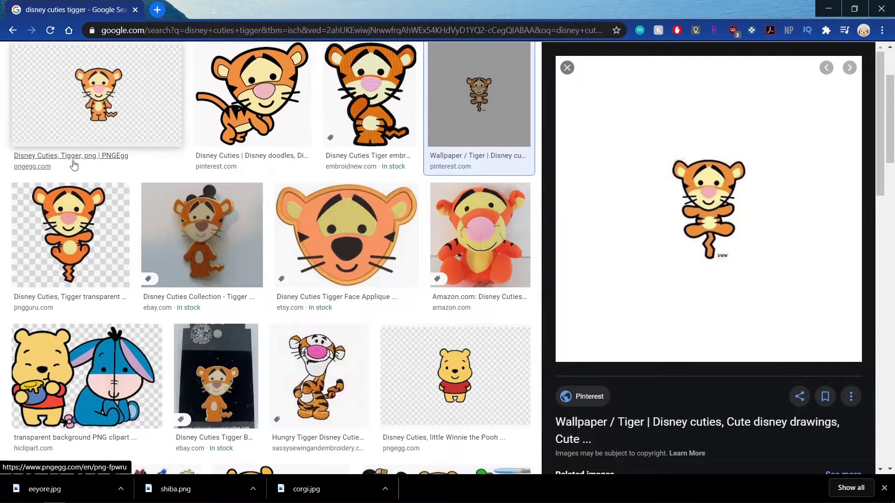
pyautogui.scroll(3, 233, 222)
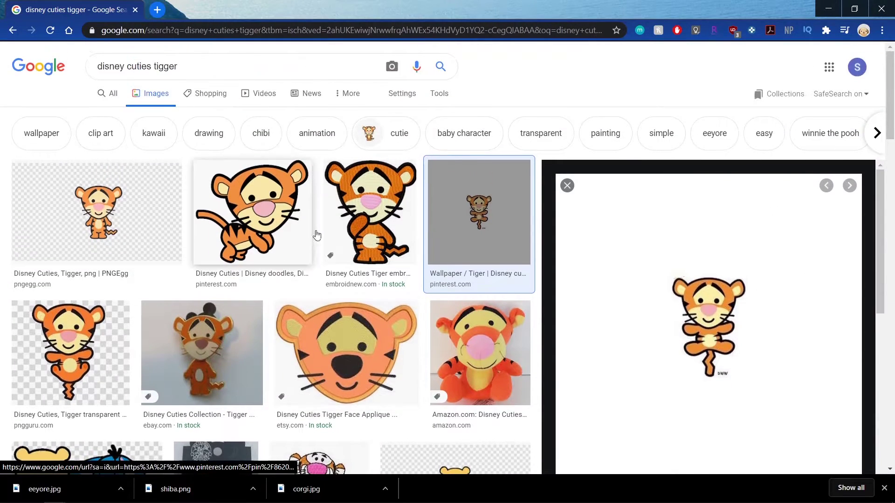
pyautogui.click(443, 94)
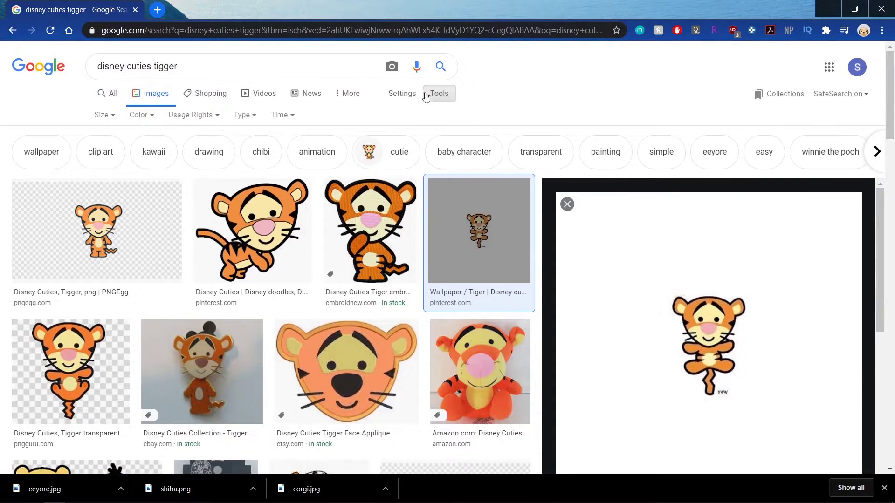
pyautogui.click(151, 117)
pyautogui.click(159, 167)
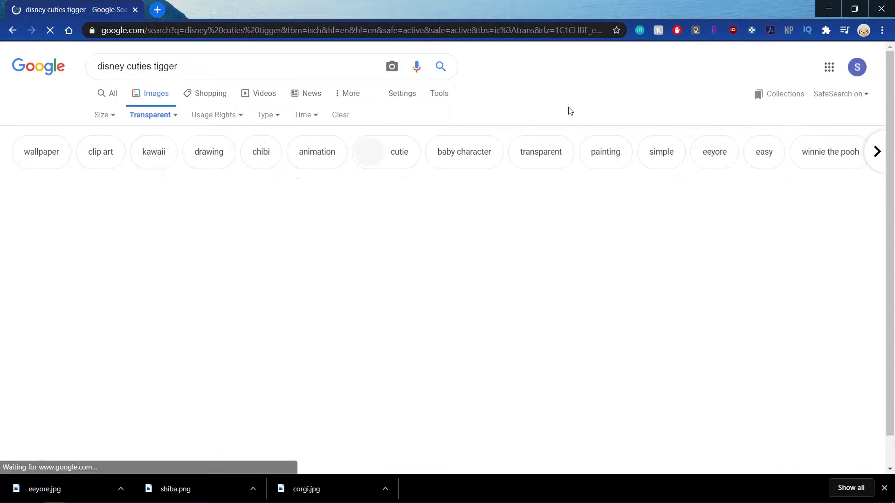
pyautogui.click(182, 215)
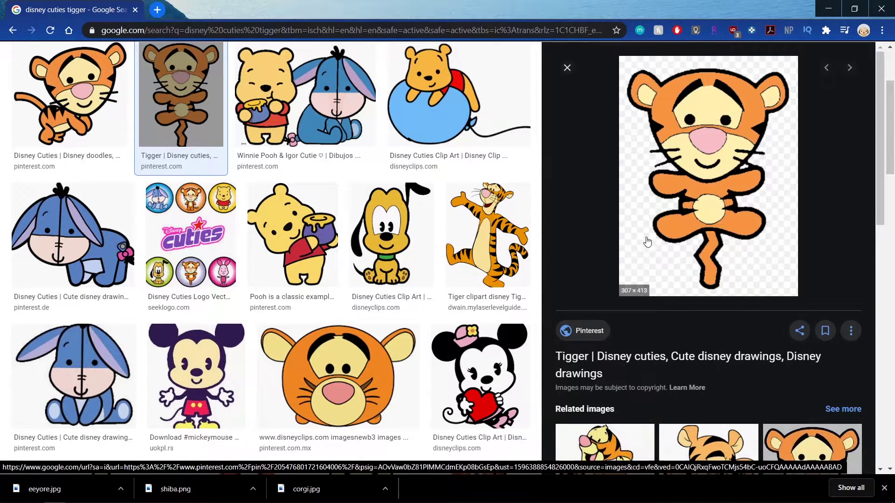
pyautogui.scroll(-3, 660, 318)
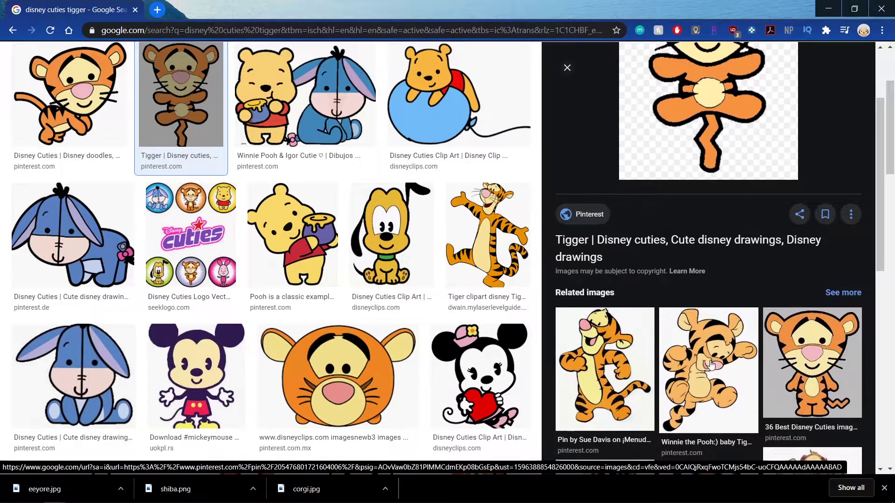
pyautogui.scroll(3, 569, 265)
pyautogui.click(12, 30)
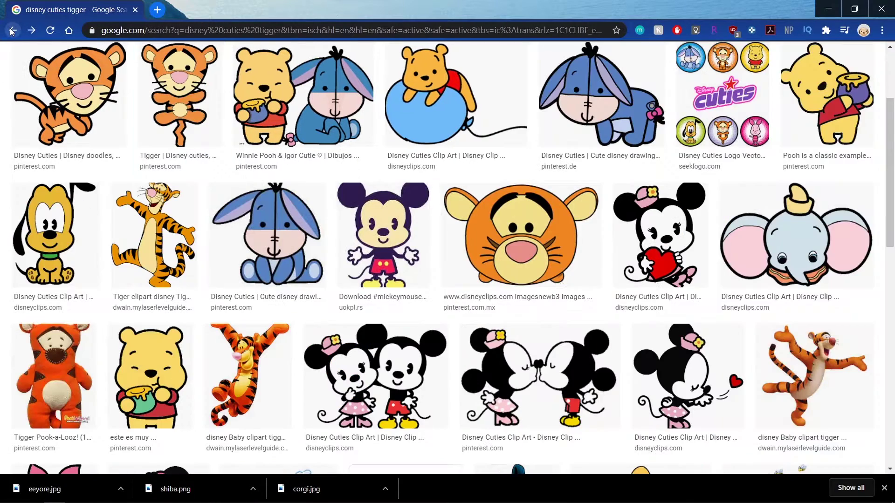
pyautogui.click(12, 30)
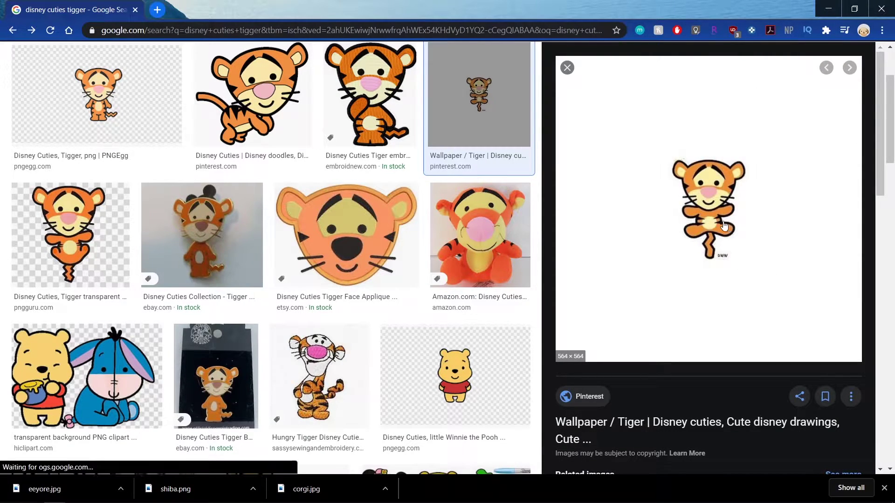
# Save the standing Tigger from the related images as tigger.
pyautogui.scroll(-8, 620, 219)
pyautogui.click(620, 219)
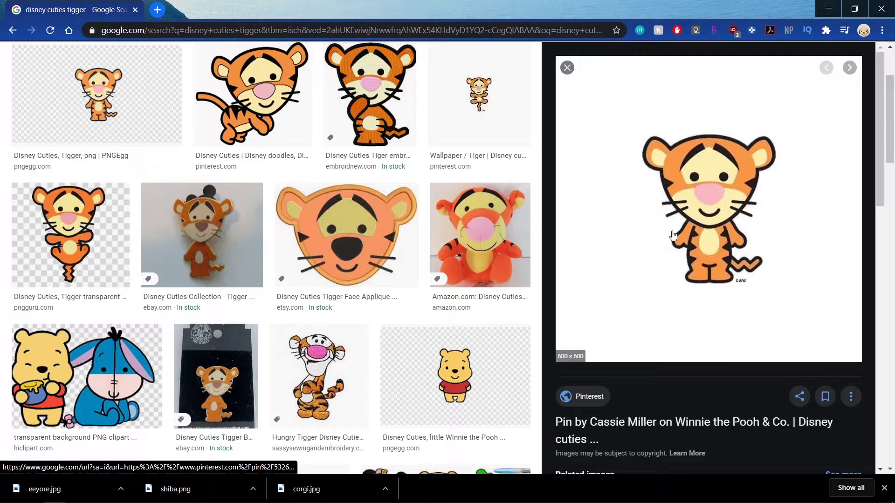
pyautogui.rightClick(667, 257)
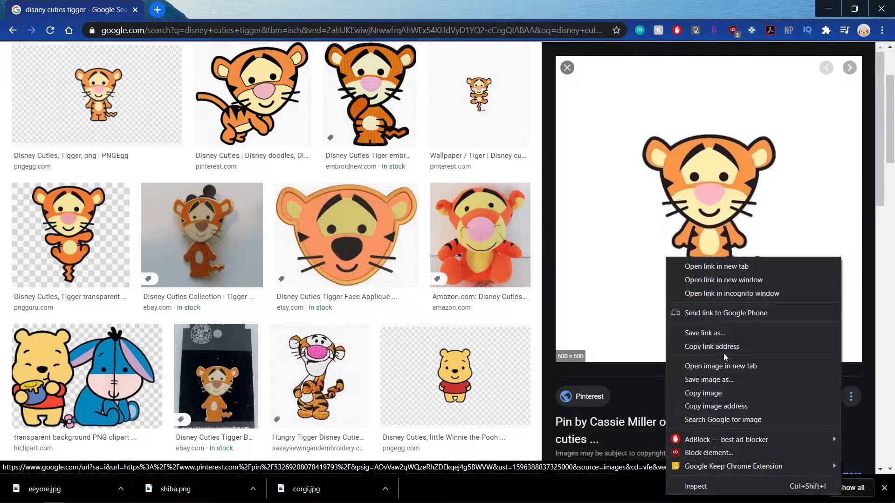
pyautogui.click(722, 377)
pyautogui.write('t')
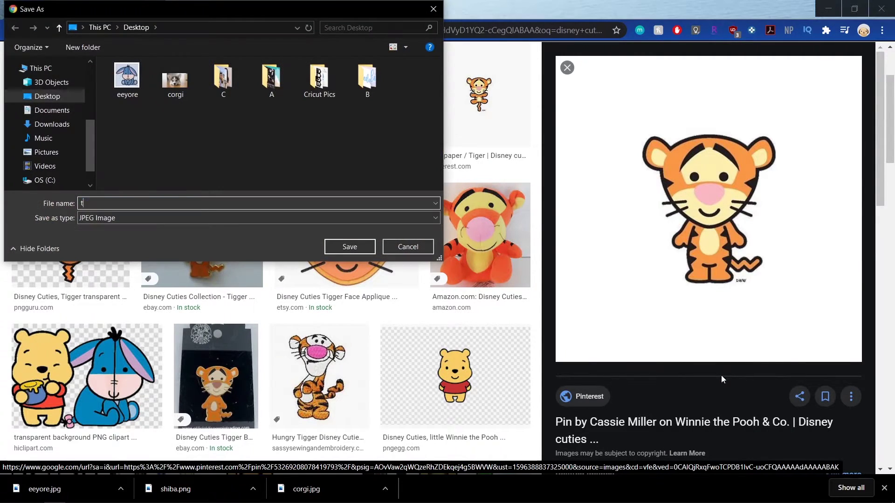
pyautogui.write('igger')
pyautogui.press('Return')
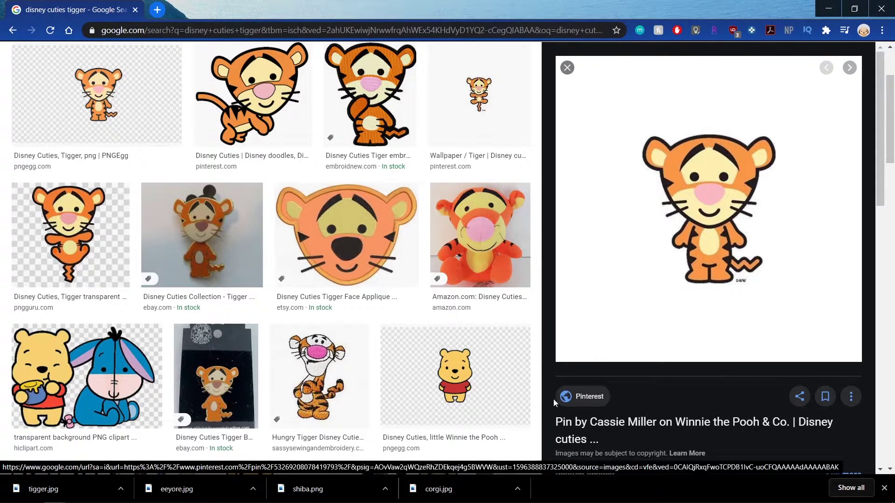
pyautogui.click(316, 33)
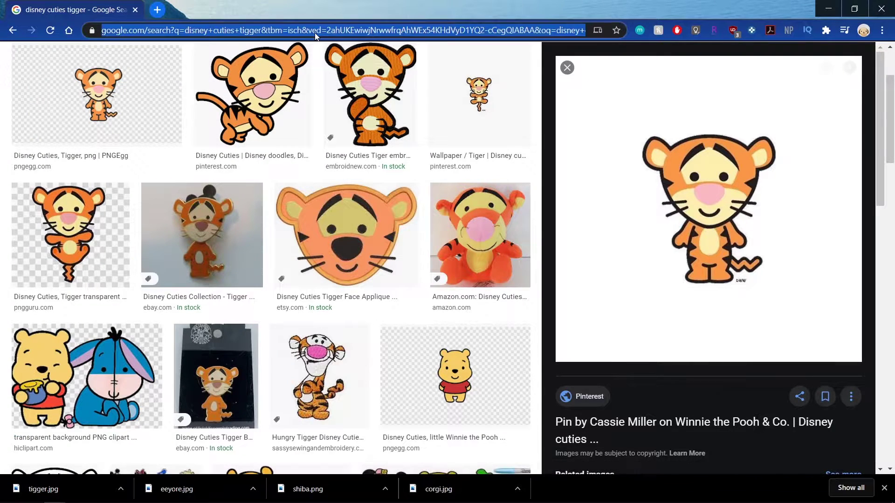
# Load remove.bg, drop corgi.jpg onto it, and download the background-free corgi PNG.
pyautogui.write('remove.bg')
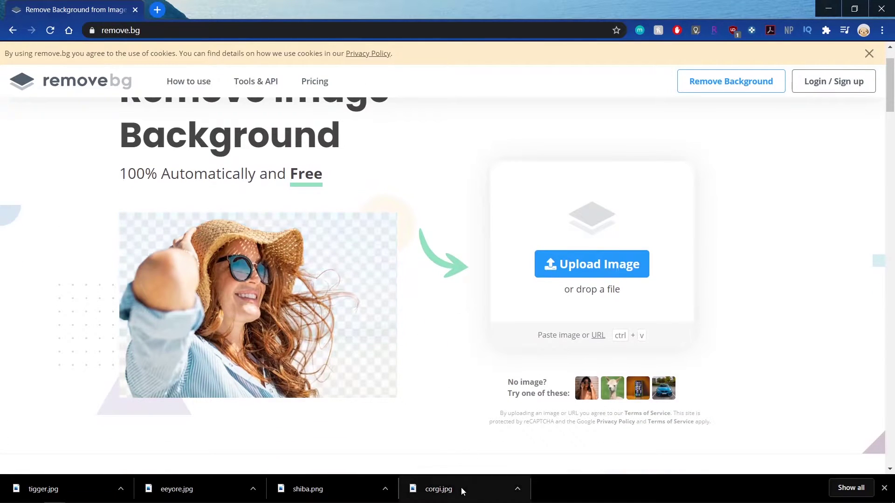
pyautogui.moveTo(461, 488); pyautogui.dragTo(429, 315)
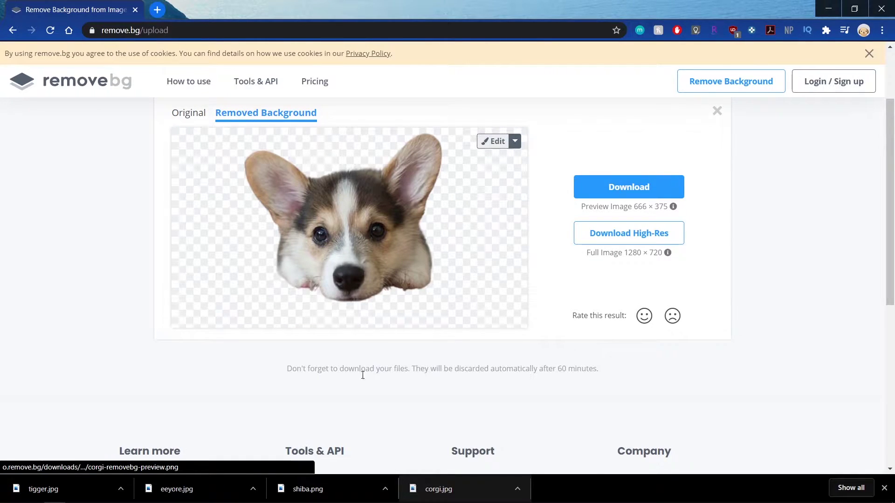
pyautogui.click(636, 186)
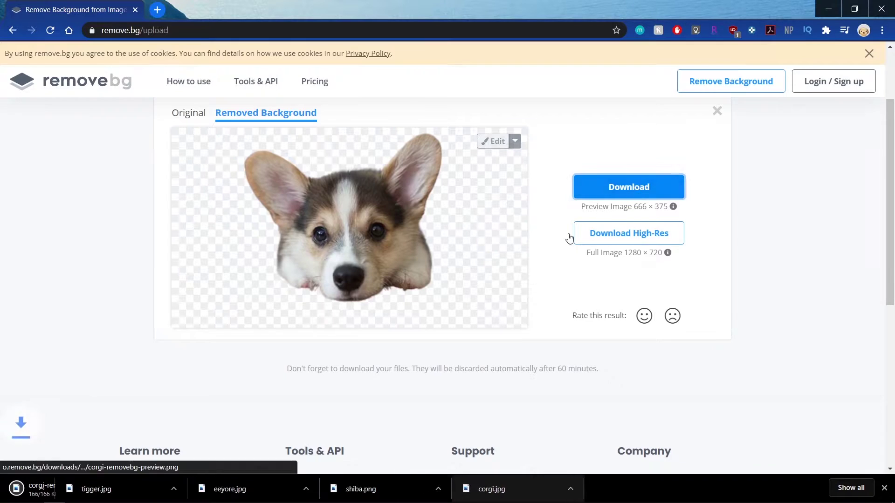
pyautogui.scroll(2, 482, 310)
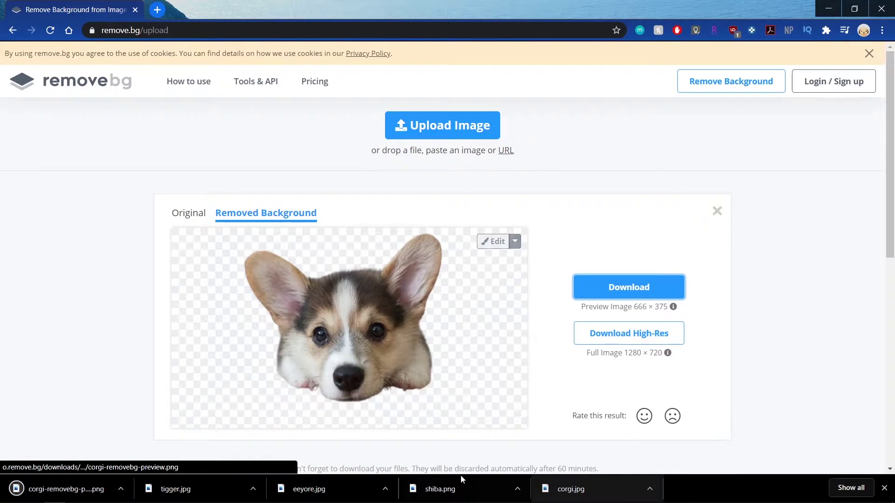
pyautogui.moveTo(457, 490); pyautogui.dragTo(459, 154)
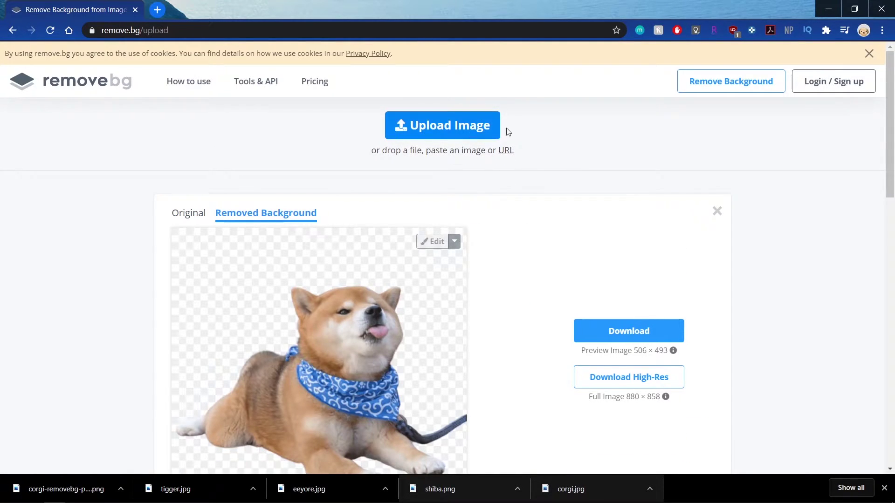
pyautogui.scroll(-1, 554, 246)
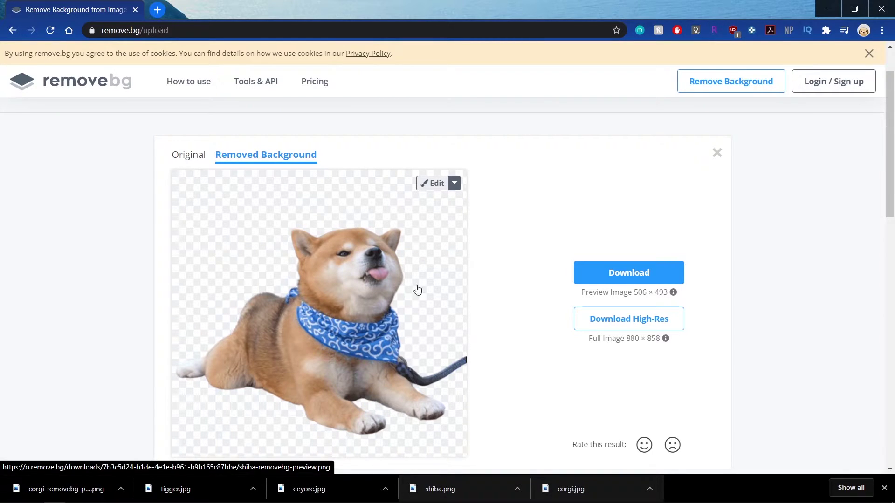
# Try erasing and restoring parts of the shiba cutout in the editor, undoing every change.
pyautogui.click(433, 183)
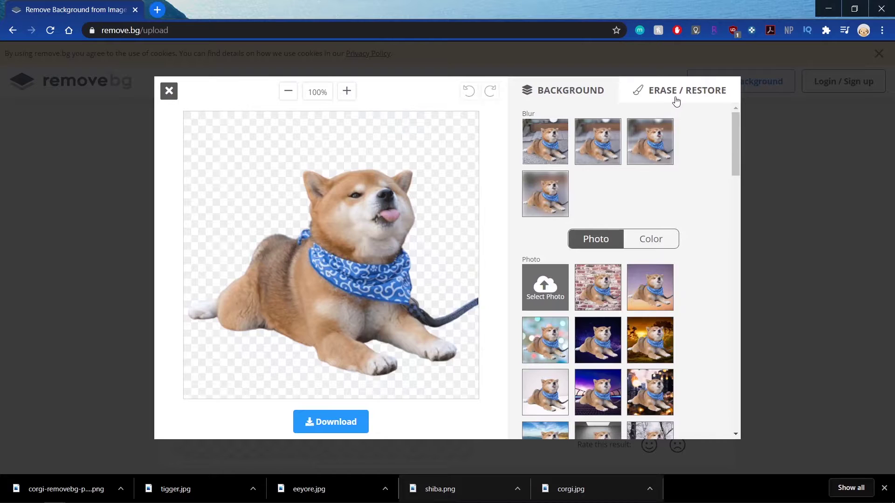
pyautogui.click(677, 102)
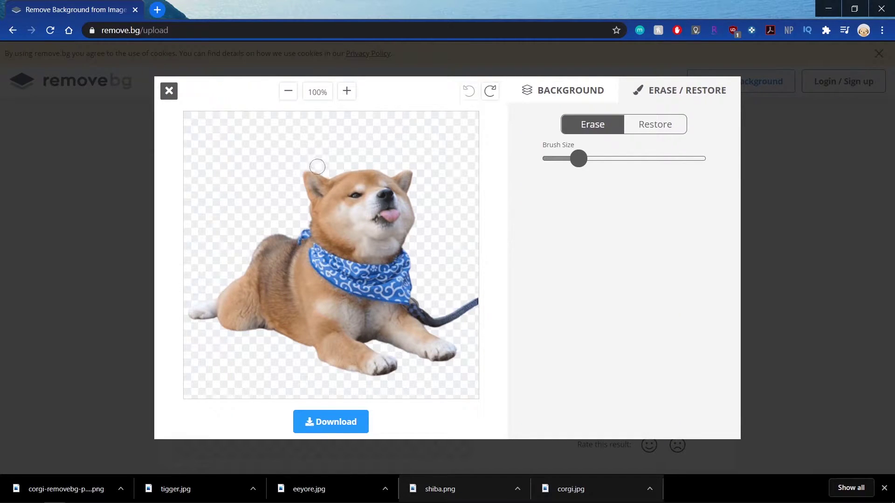
pyautogui.moveTo(349, 178)
pyautogui.mouseDown()
pyautogui.moveTo(336, 160)
pyautogui.moveTo(293, 211)
pyautogui.moveTo(319, 162)
pyautogui.moveTo(298, 189)
pyautogui.mouseUp()
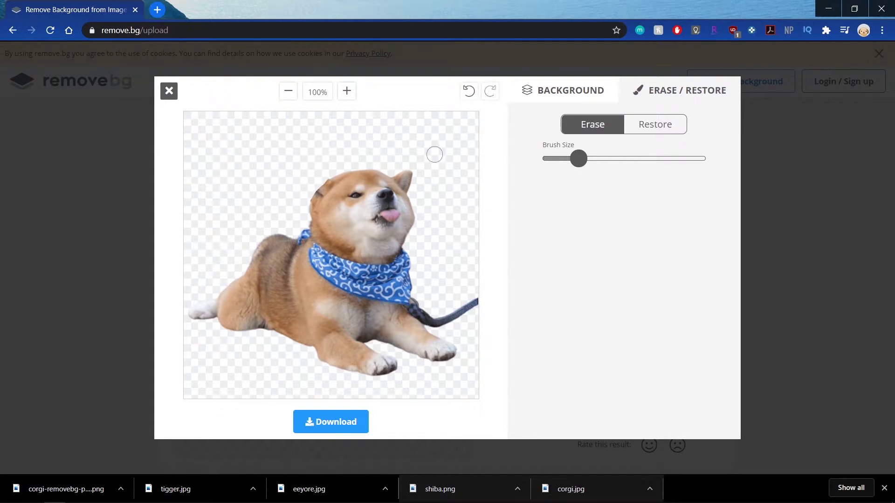
pyautogui.click(468, 91)
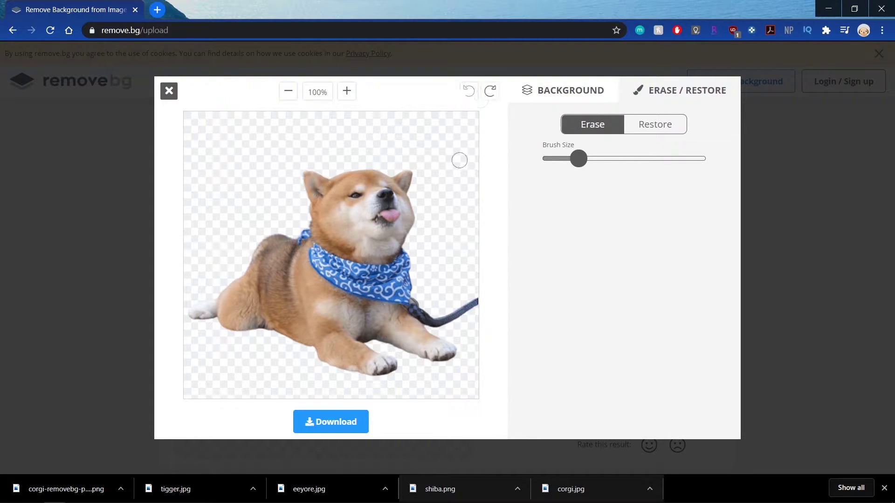
pyautogui.click(676, 130)
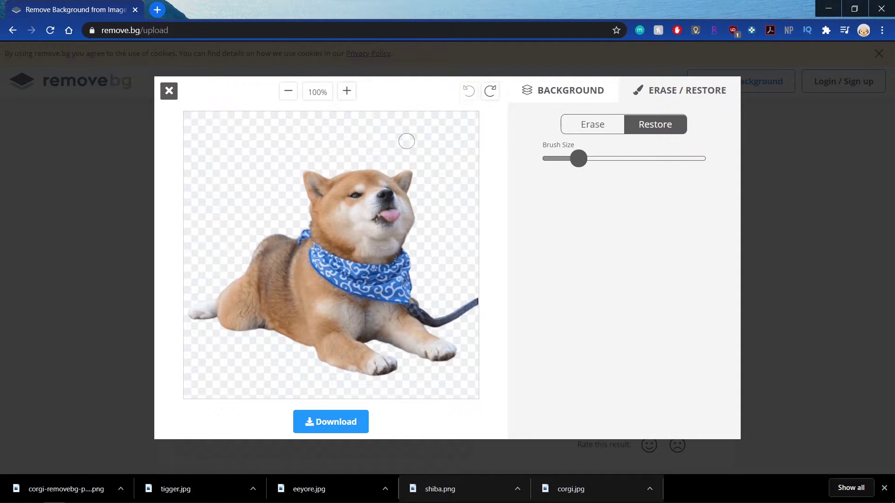
pyautogui.moveTo(407, 141)
pyautogui.mouseDown()
pyautogui.moveTo(342, 138)
pyautogui.moveTo(445, 147)
pyautogui.moveTo(424, 151)
pyautogui.moveTo(443, 119)
pyautogui.moveTo(420, 137)
pyautogui.moveTo(453, 136)
pyautogui.moveTo(441, 117)
pyautogui.mouseUp()
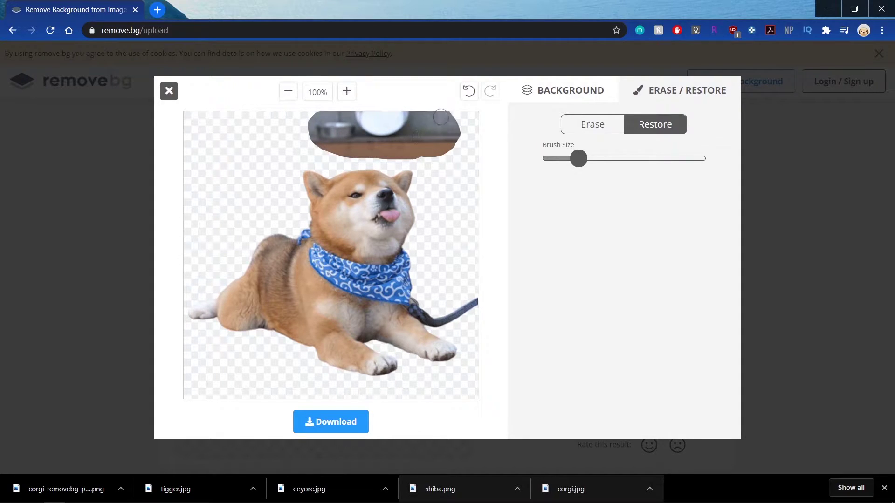
pyautogui.click(463, 92)
pyautogui.click(468, 90)
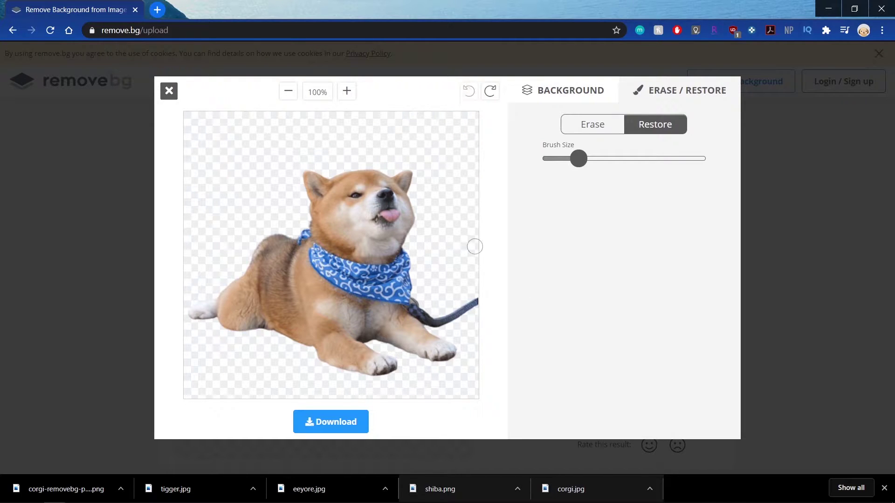
# Download the shiba cutout as an image, close the editor, and upload eeyore.jpg.
pyautogui.click(334, 434)
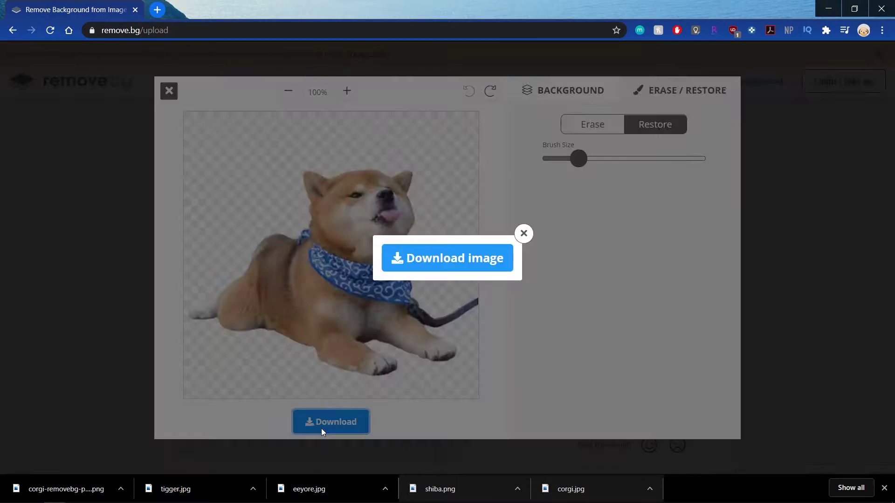
pyautogui.click(524, 233)
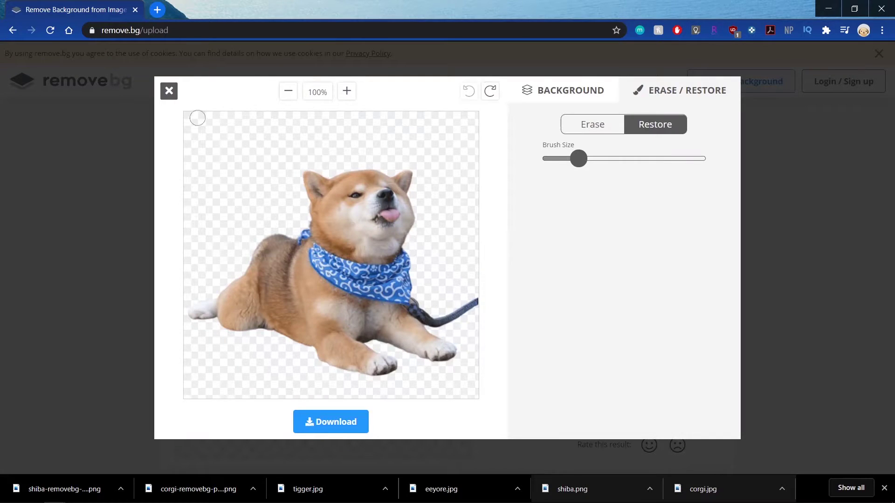
pyautogui.click(169, 91)
pyautogui.moveTo(60, 489); pyautogui.dragTo(452, 246)
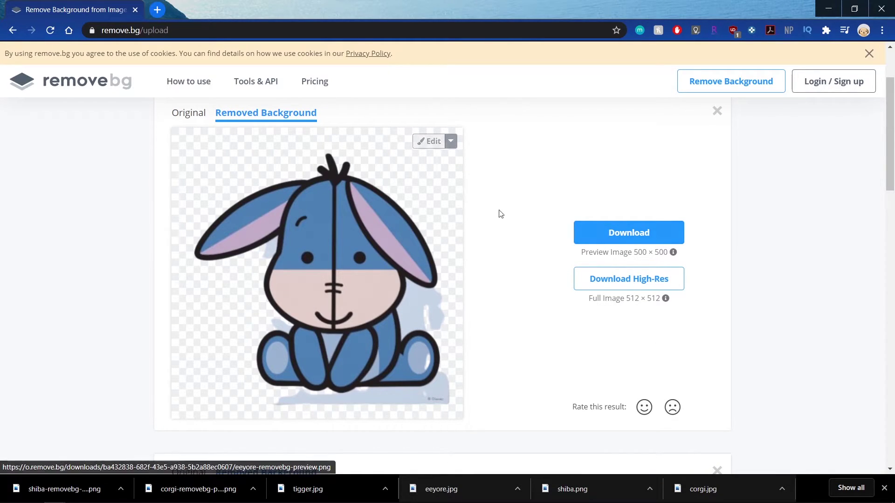
# Erase the blue shadow along Eeyore's bottom edge, download the Eeyore cutout, then the Tigger cutout.
pyautogui.click(427, 141)
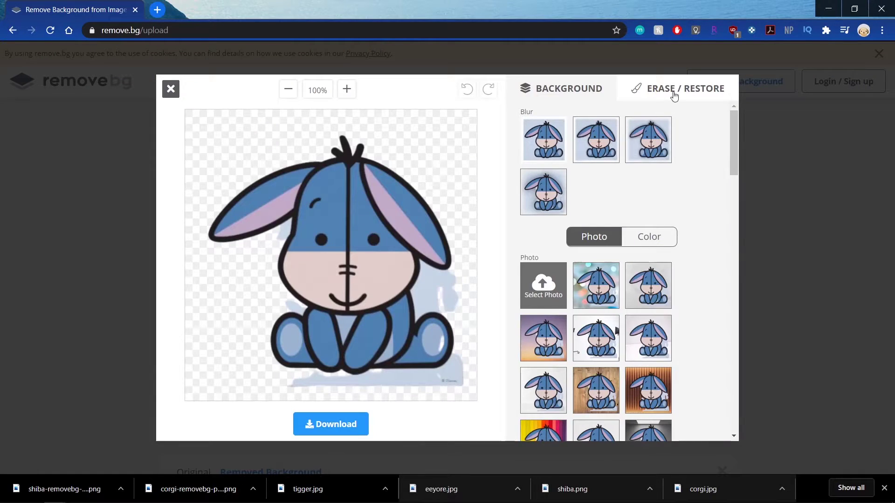
pyautogui.click(674, 95)
pyautogui.moveTo(469, 386)
pyautogui.mouseDown()
pyautogui.moveTo(296, 386)
pyautogui.moveTo(344, 382)
pyautogui.mouseUp()
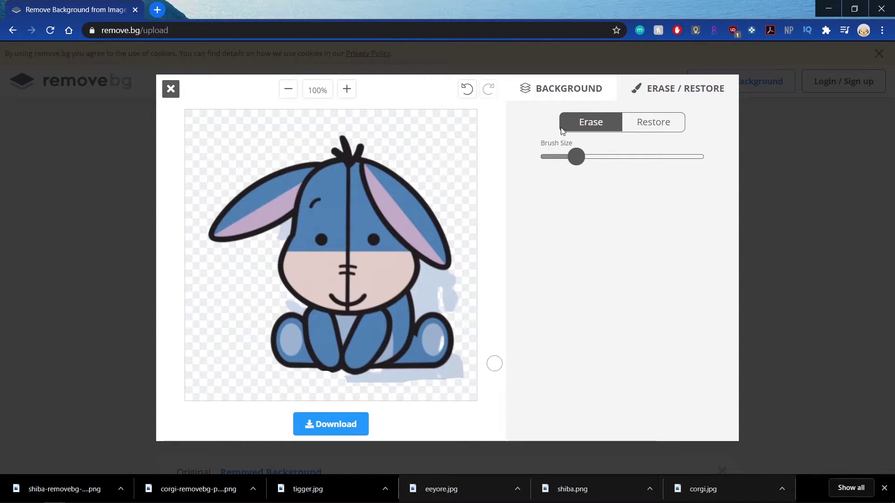
pyautogui.click(353, 424)
pyautogui.click(443, 259)
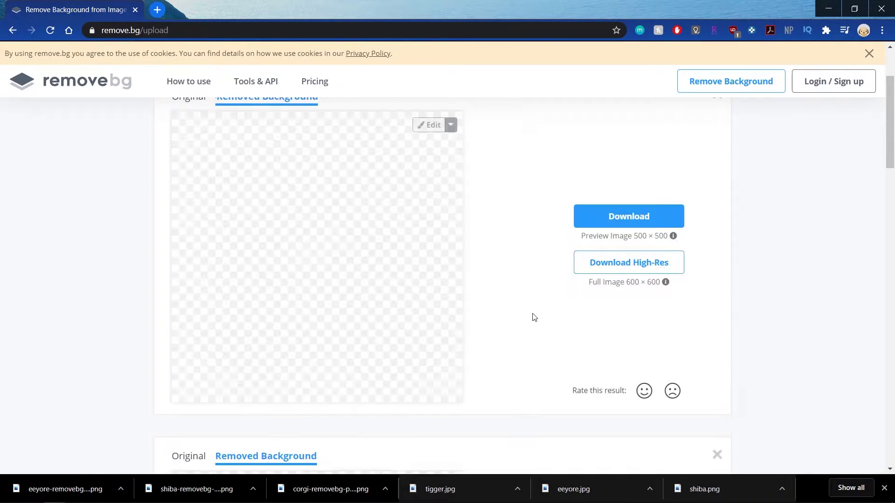
pyautogui.click(629, 216)
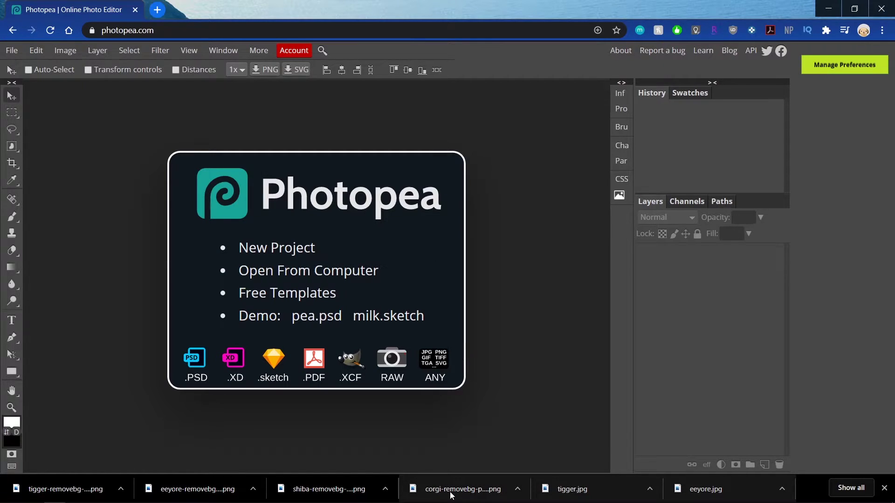
# Open the corgi cutout in Photopea and apply a 10 px white Stroke layer style.
pyautogui.moveTo(450, 495); pyautogui.dragTo(363, 335)
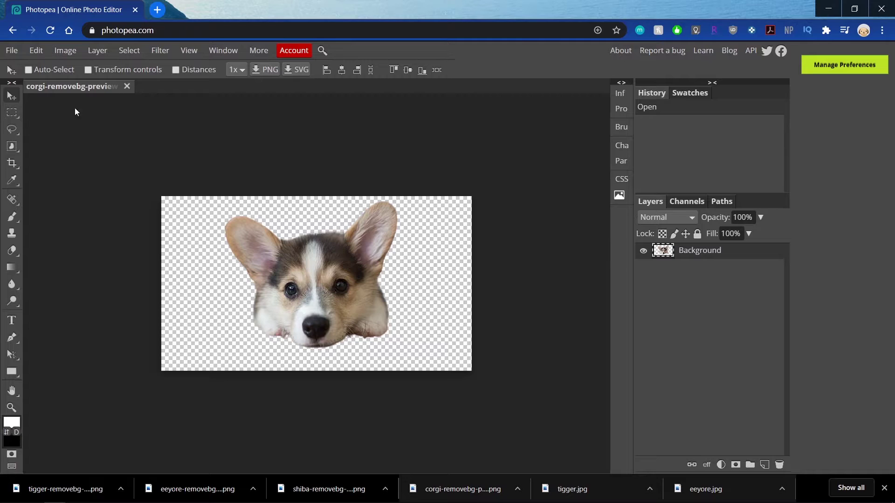
pyautogui.click(98, 50)
pyautogui.moveTo(120, 145)
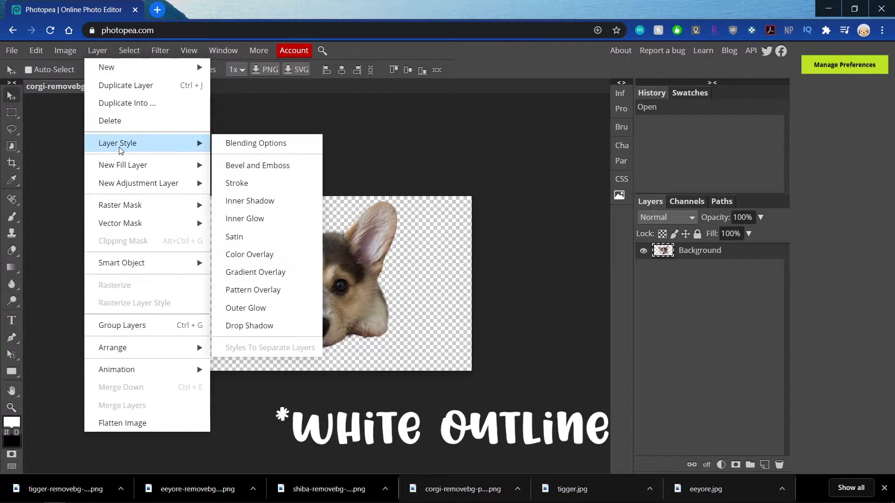
pyautogui.click(248, 184)
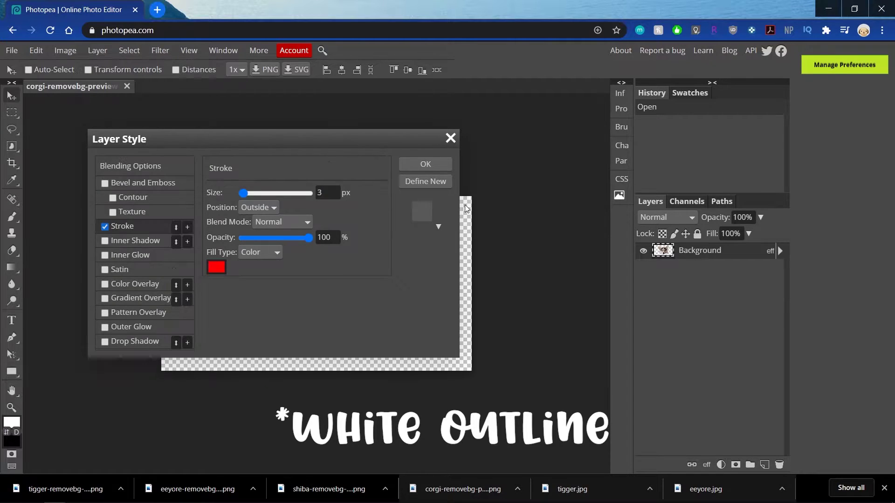
pyautogui.moveTo(284, 139)
pyautogui.mouseDown()
pyautogui.moveTo(645, 126)
pyautogui.moveTo(644, 112)
pyautogui.mouseUp()
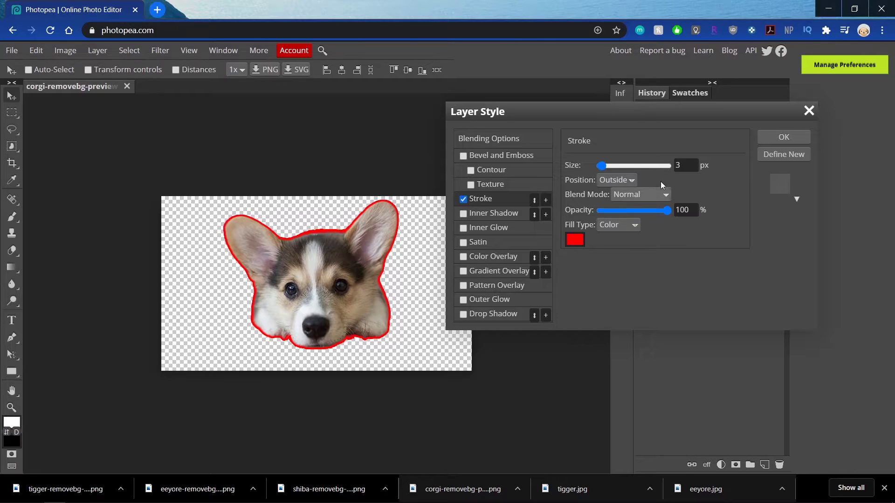
pyautogui.click(682, 165)
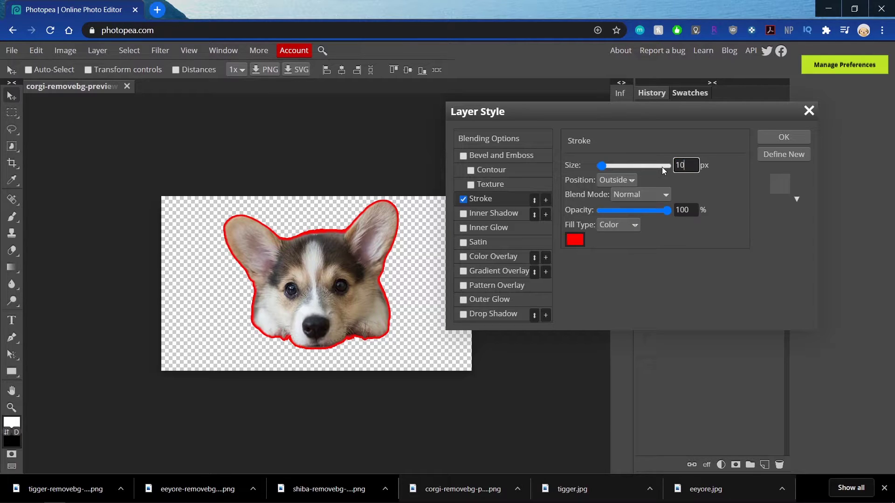
pyautogui.write('10')
pyautogui.click(574, 240)
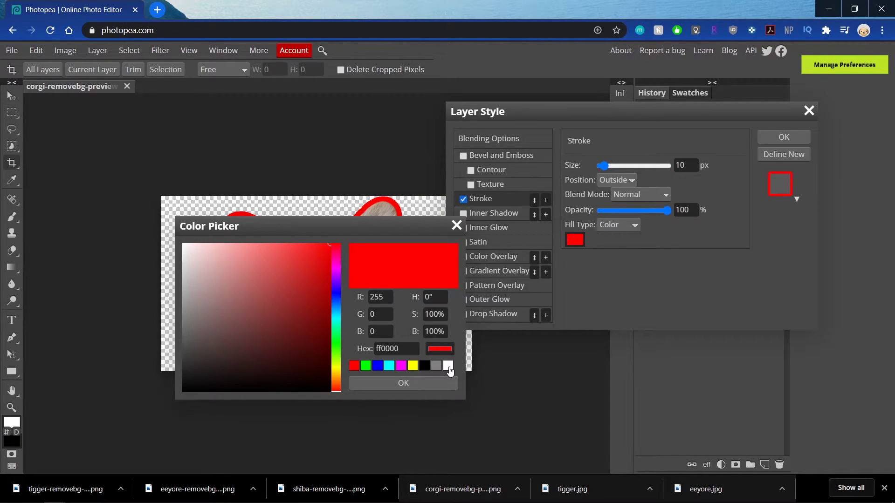
pyautogui.click(448, 366)
pyautogui.click(403, 383)
pyautogui.click(783, 137)
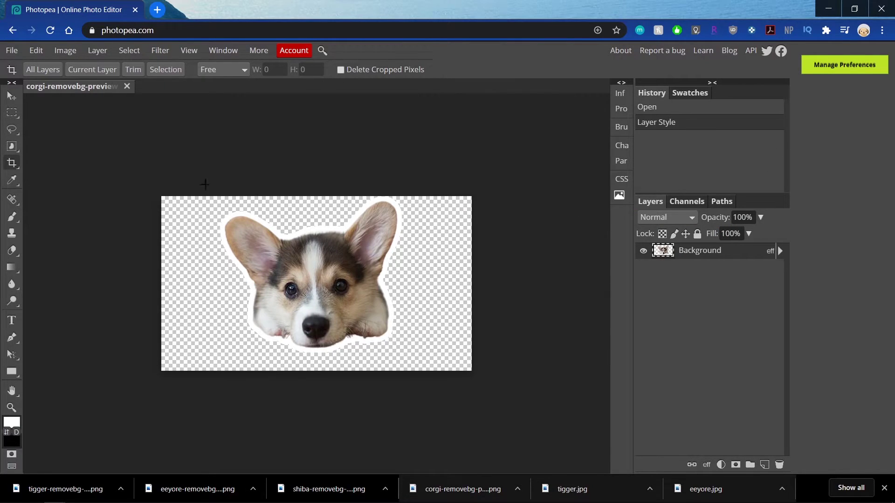
# Crop tightly around the outlined corgi, export it as PNG, and drop in the shiba cutout.
pyautogui.moveTo(203, 173); pyautogui.dragTo(447, 371)
pyautogui.click(453, 69)
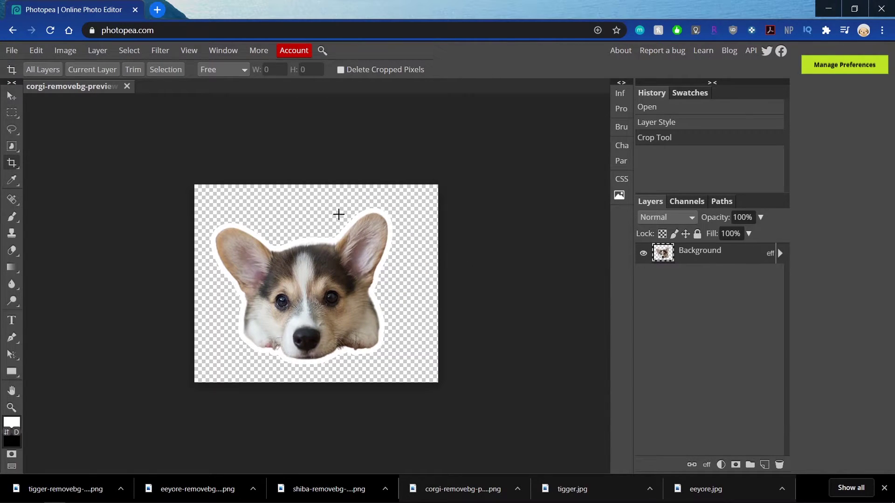
pyautogui.click(12, 50)
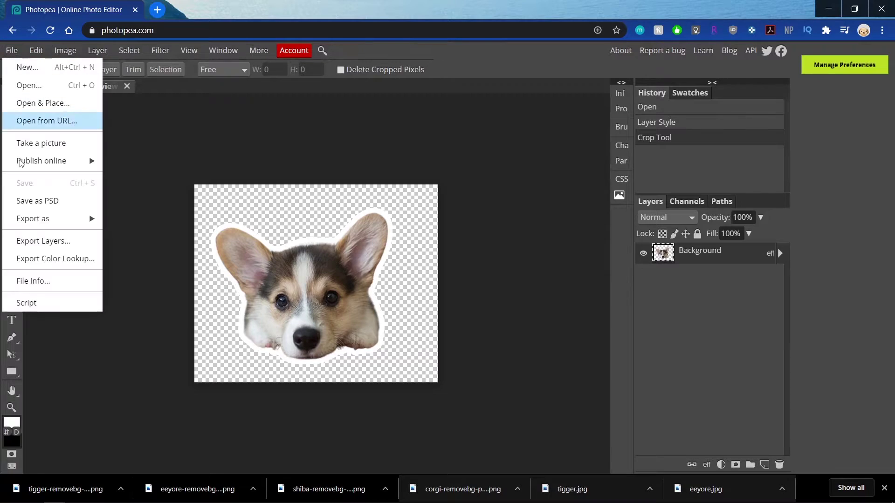
pyautogui.moveTo(45, 228)
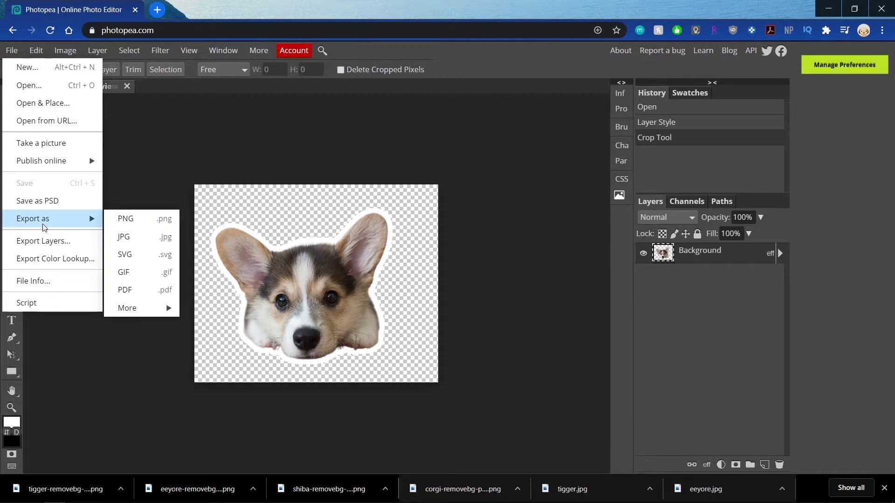
pyautogui.click(126, 219)
pyautogui.click(431, 230)
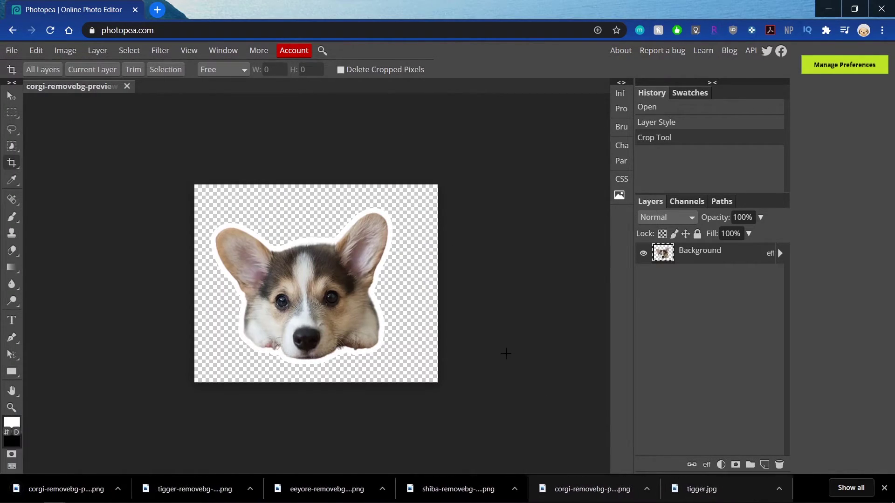
pyautogui.moveTo(459, 489); pyautogui.dragTo(562, 365)
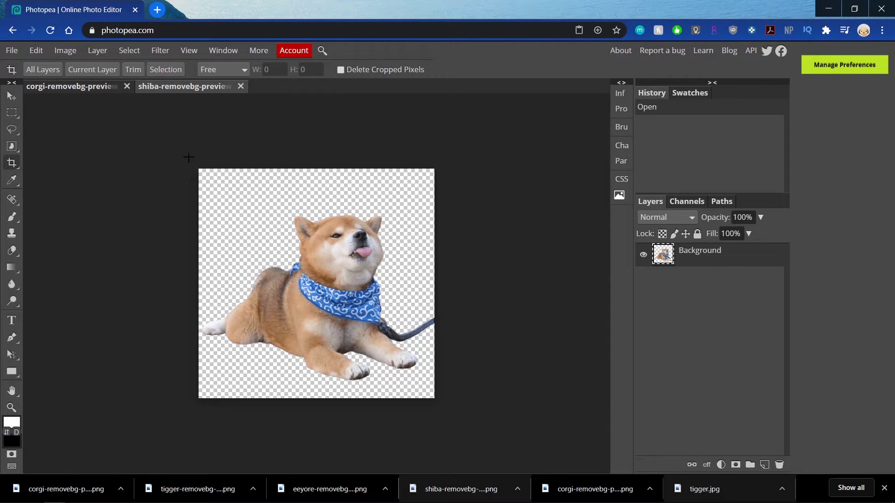
# Enlarge the shiba canvas with a crop and give it the white Stroke outline.
pyautogui.moveTo(164, 160); pyautogui.dragTo(489, 411)
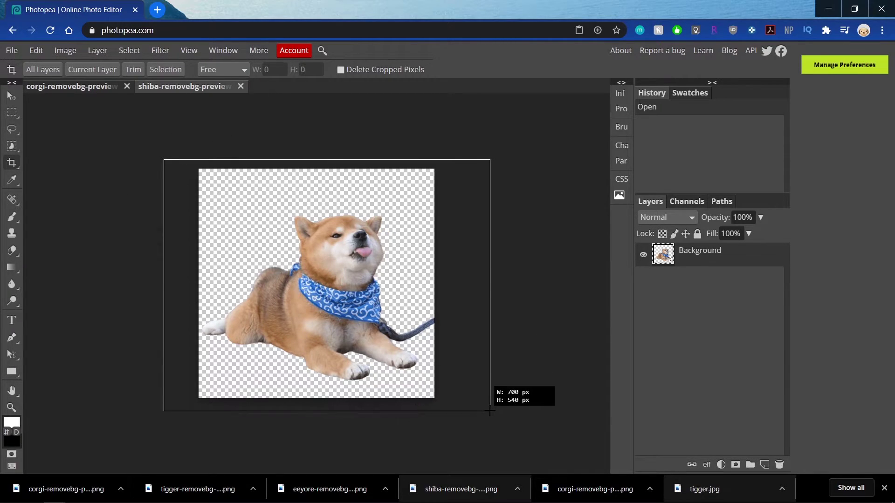
pyautogui.click(453, 71)
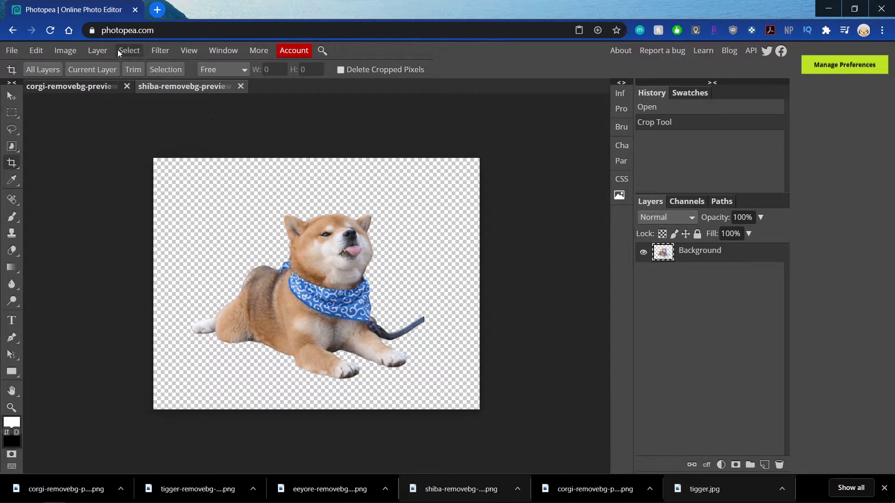
pyautogui.click(100, 50)
pyautogui.moveTo(119, 142)
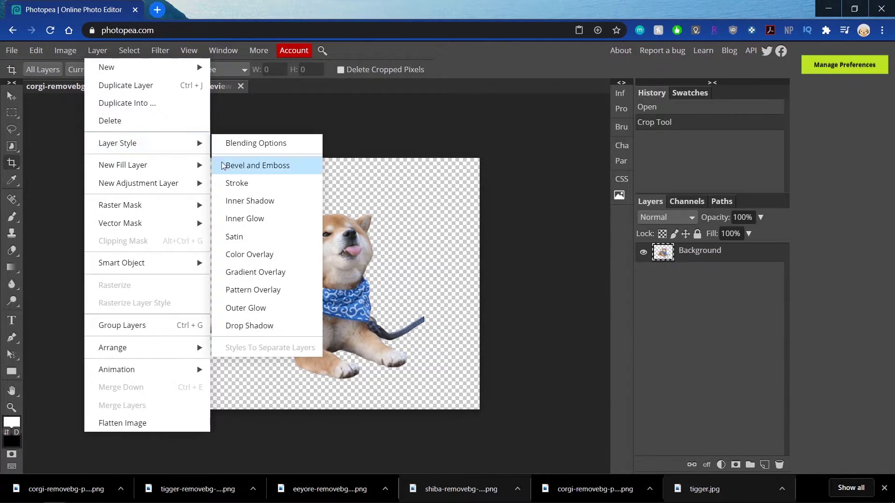
pyautogui.click(236, 183)
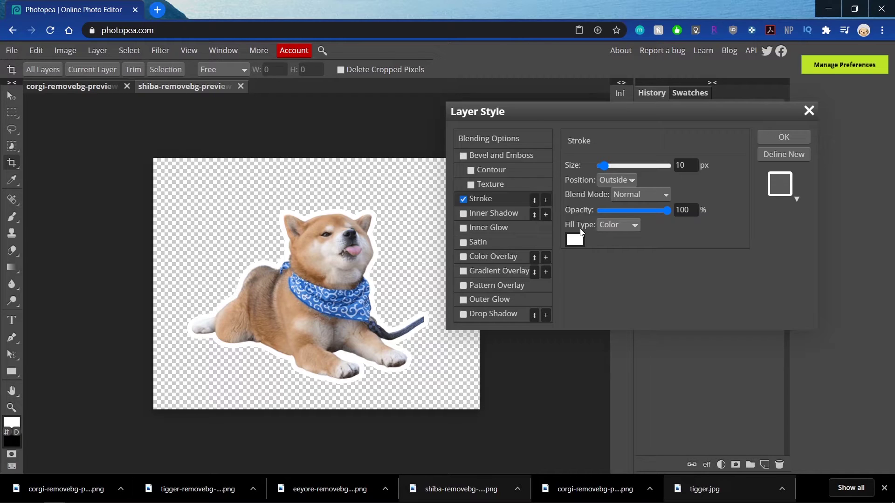
pyautogui.press('Return')
pyautogui.click(11, 50)
# Export the outlined shiba as a PNG and open the Tigger and Eeyore images.
pyautogui.moveTo(56, 218)
pyautogui.click(124, 218)
pyautogui.click(458, 230)
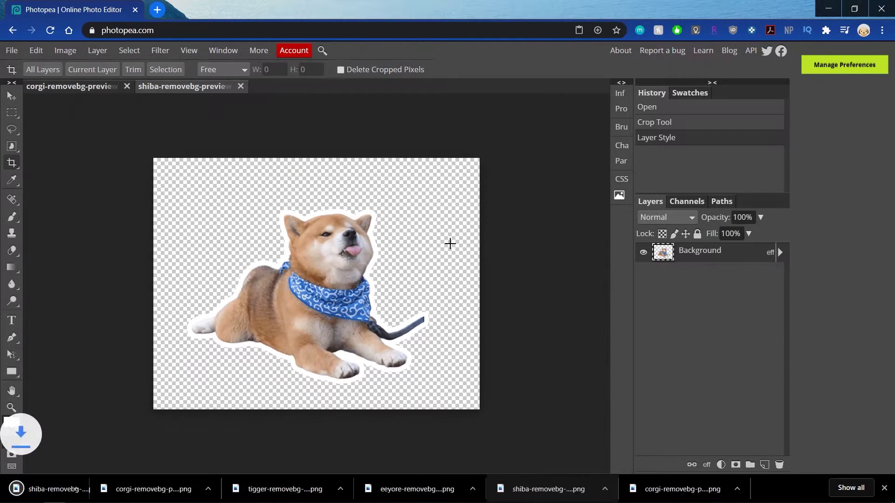
pyautogui.click(12, 49)
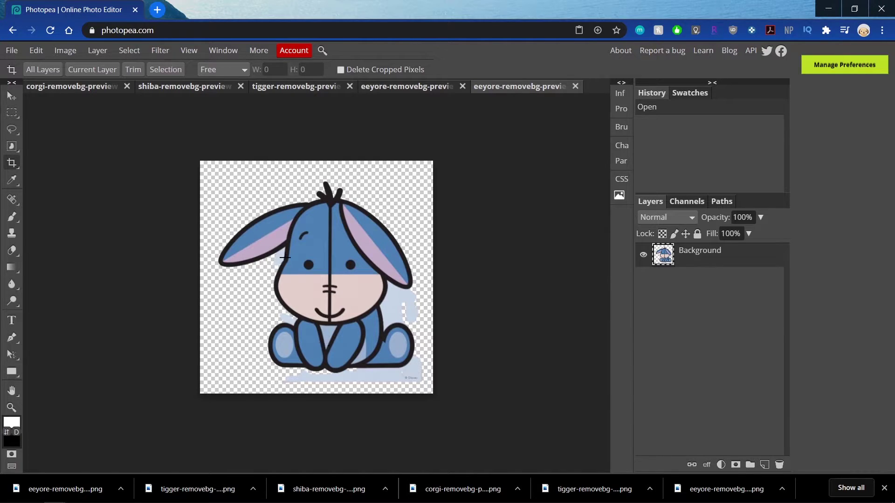
# Switch to the Magic Wand and zoom in on Eeyore's face.
pyautogui.click(15, 147)
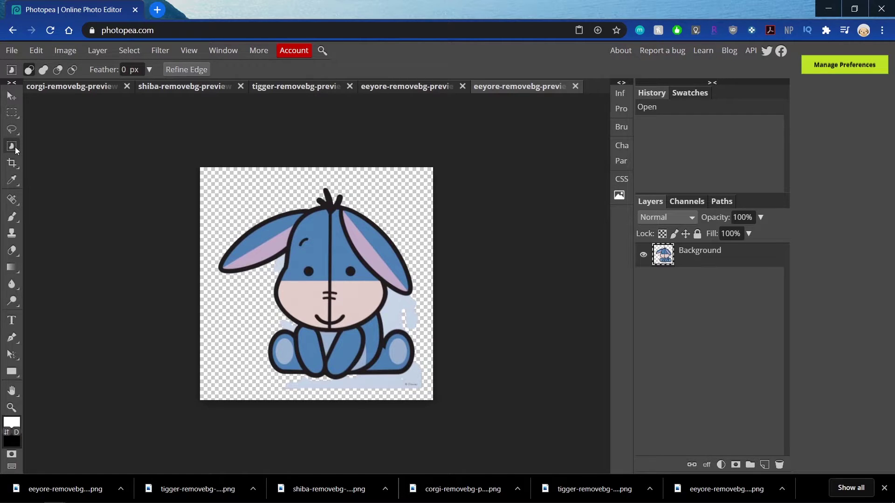
pyautogui.rightClick(15, 146)
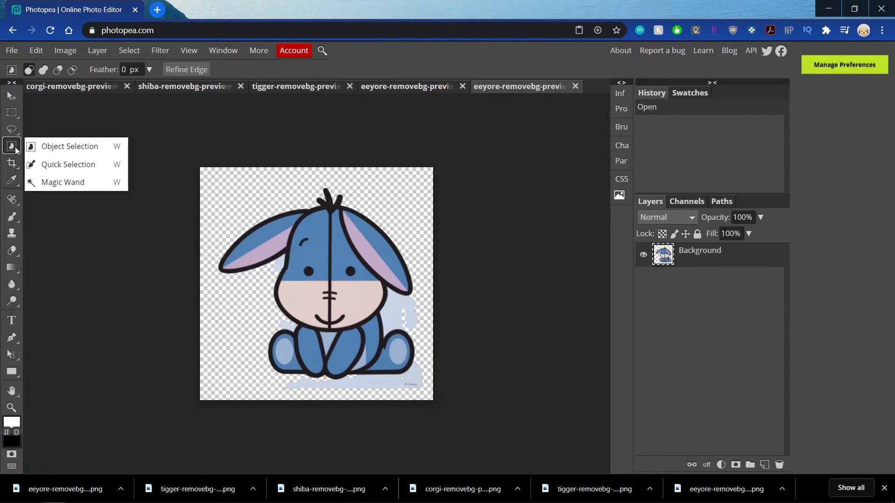
pyautogui.click(65, 181)
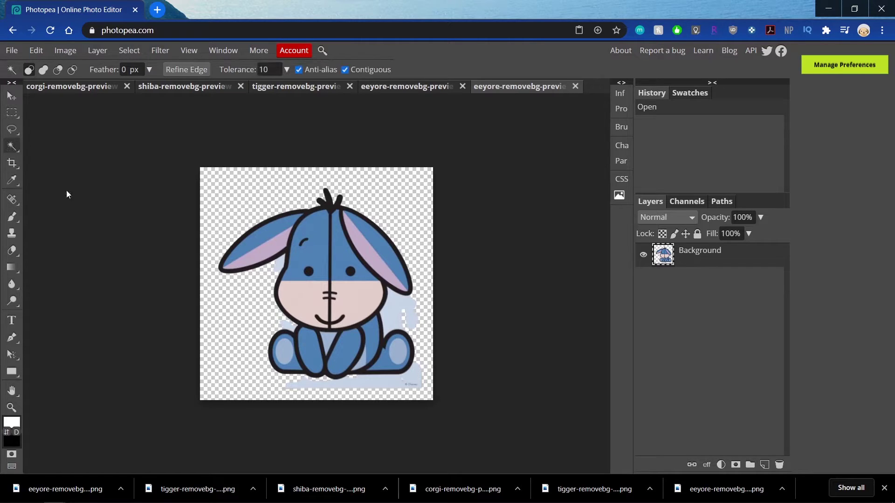
pyautogui.click(11, 407)
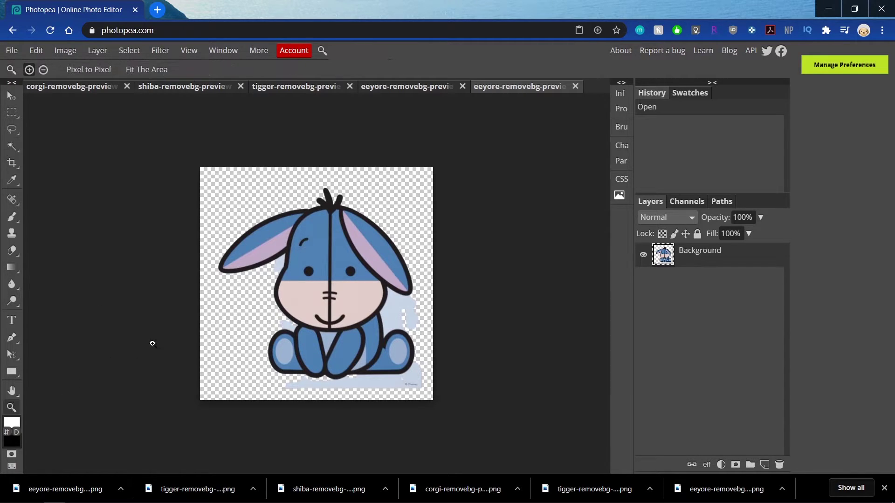
pyautogui.click(315, 281)
pyautogui.click(314, 281)
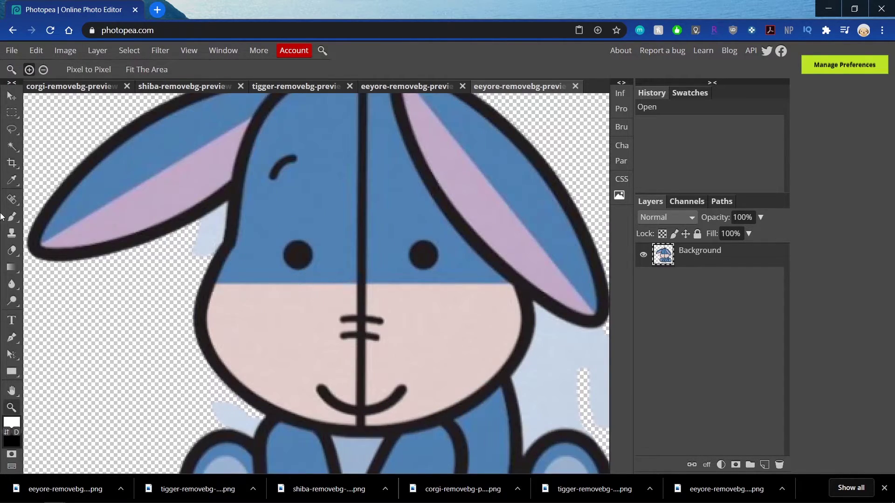
pyautogui.click(12, 147)
# Select and delete the light-blue patches beside the head, on the right, and below the feet.
pyautogui.click(214, 224)
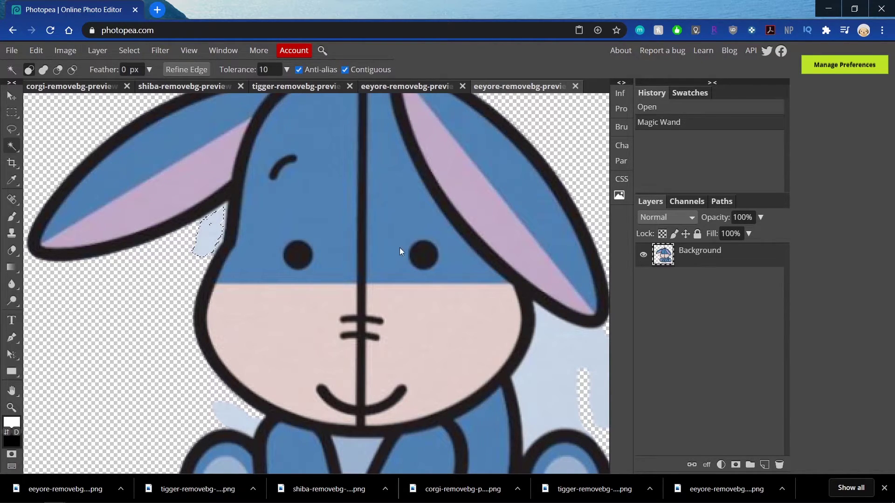
pyautogui.press('Delete')
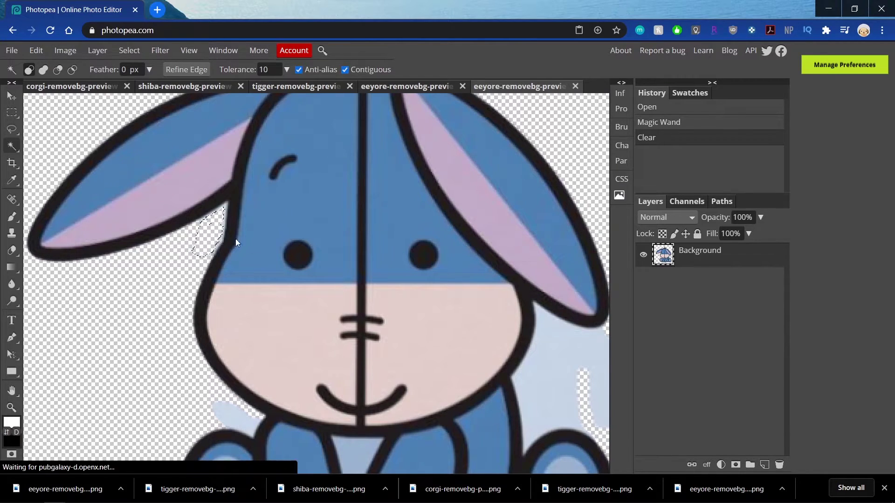
pyautogui.click(545, 365)
pyautogui.press('Delete')
pyautogui.scroll(-3, 513, 327)
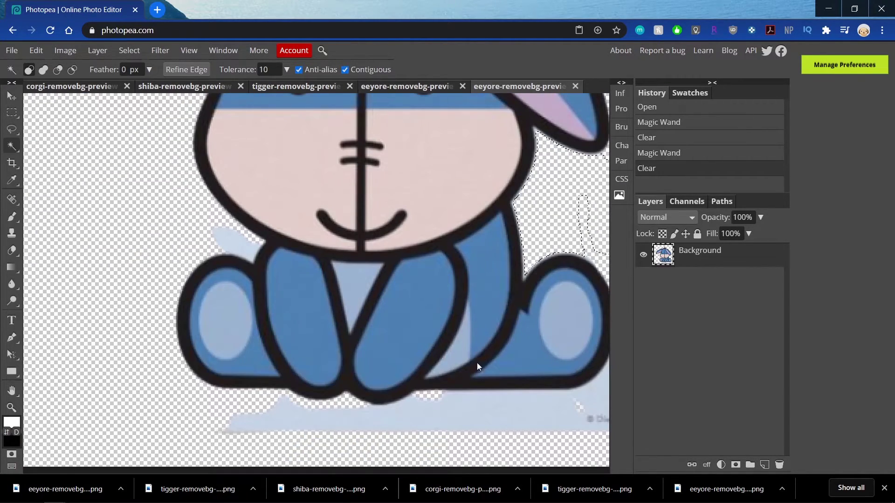
pyautogui.click(472, 410)
pyautogui.press('Delete')
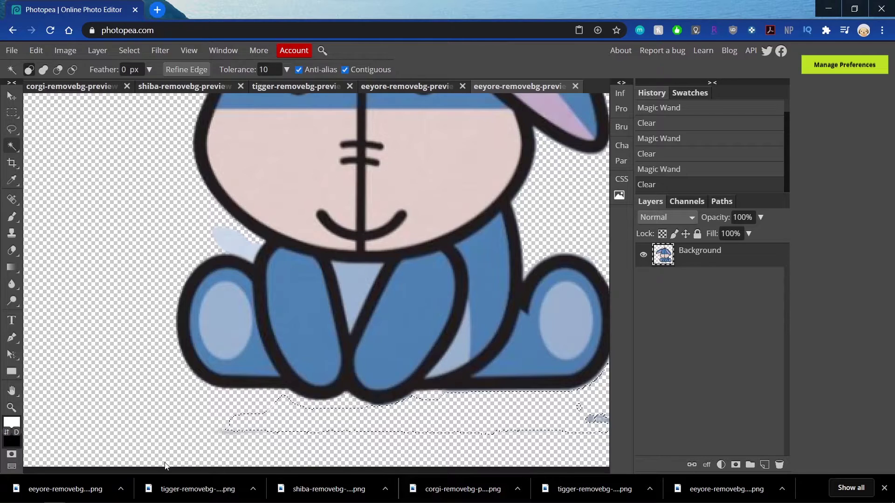
pyautogui.scroll(1, 405, 388)
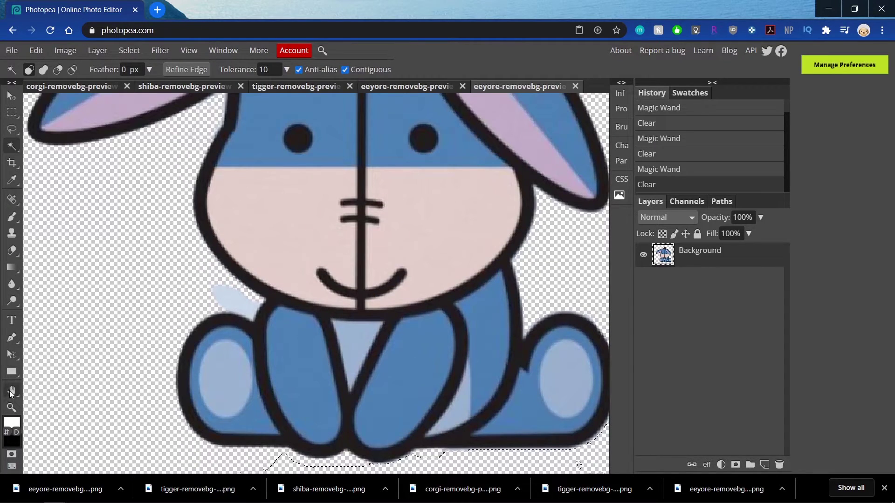
# Delete the pale blob below Eeyore and erase the faint watermark at the bottom right.
pyautogui.press('h')
pyautogui.moveTo(414, 300); pyautogui.dragTo(306, 264)
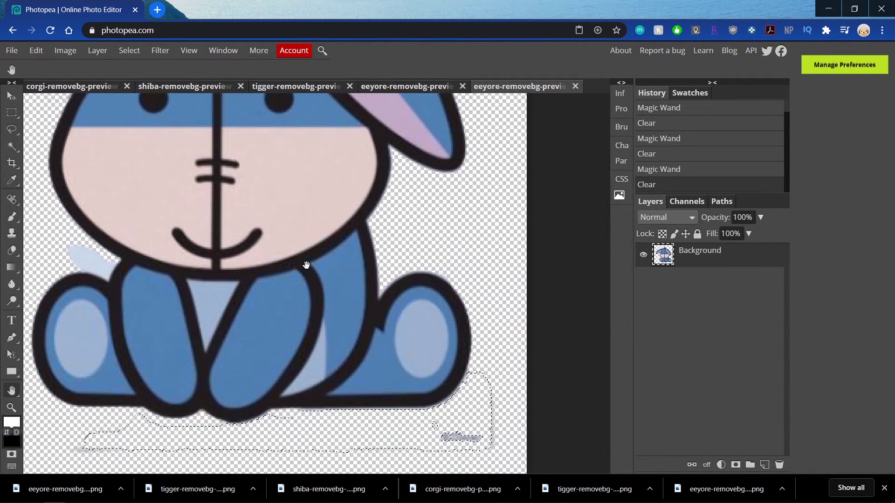
pyautogui.click(11, 146)
pyautogui.click(94, 266)
pyautogui.press('Delete')
pyautogui.hotkey('ctrl', 'd')
pyautogui.click(12, 250)
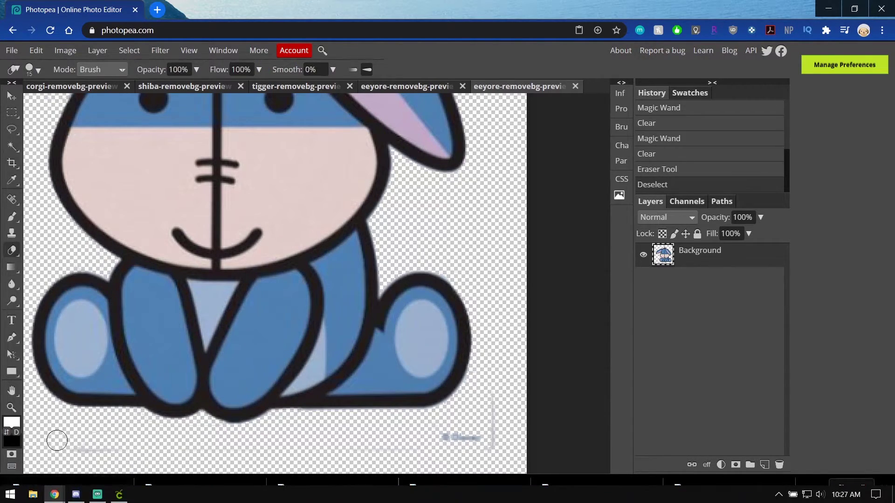
pyautogui.moveTo(438, 446)
pyautogui.mouseDown()
pyautogui.moveTo(515, 442)
pyautogui.moveTo(514, 400)
pyautogui.moveTo(498, 437)
pyautogui.moveTo(498, 396)
pyautogui.moveTo(490, 437)
pyautogui.moveTo(373, 429)
pyautogui.mouseUp()
pyautogui.scroll(2, 168, 303)
pyautogui.scroll(-1, 120, 303)
pyautogui.scroll(-3, 123, 305)
pyautogui.scroll(3, 124, 310)
# Add a white outside Stroke layer style to the Eeyore layer.
pyautogui.click(11, 408)
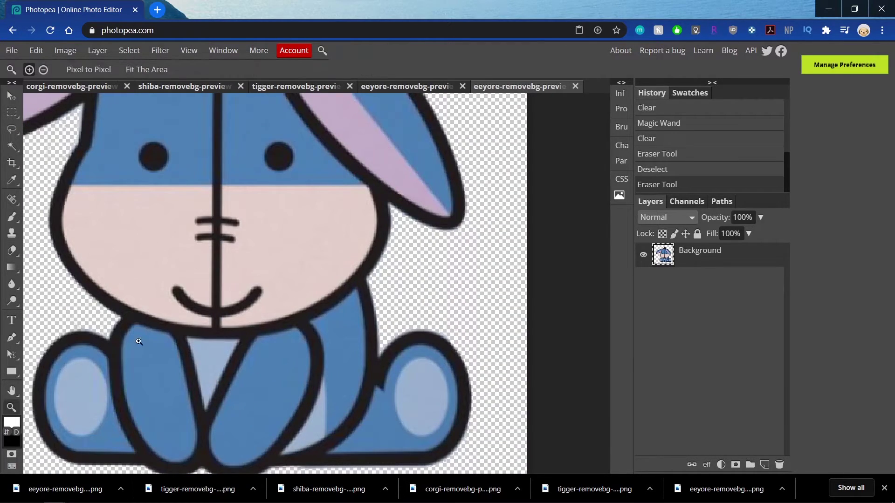
pyautogui.click(89, 70)
pyautogui.click(101, 52)
pyautogui.moveTo(196, 143)
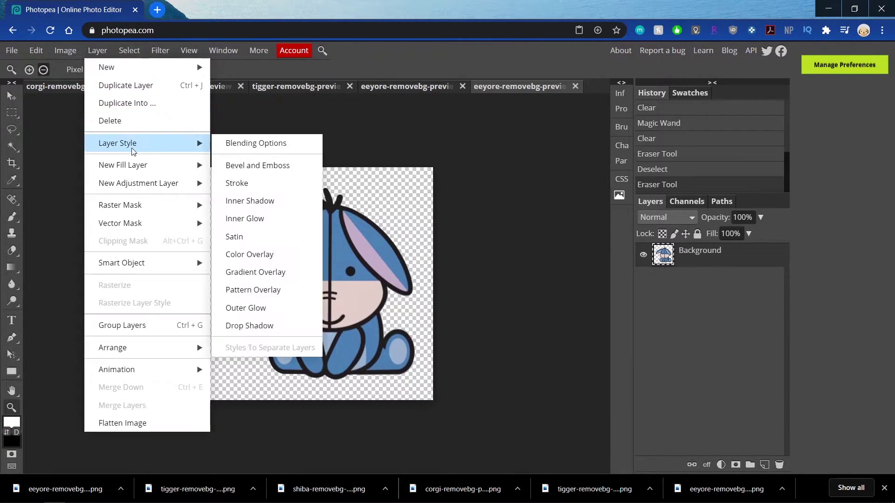
pyautogui.click(281, 181)
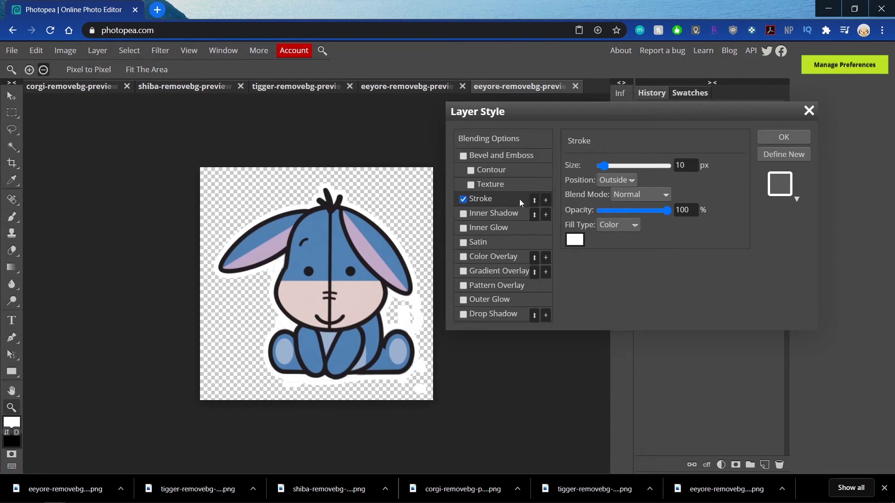
pyautogui.click(784, 137)
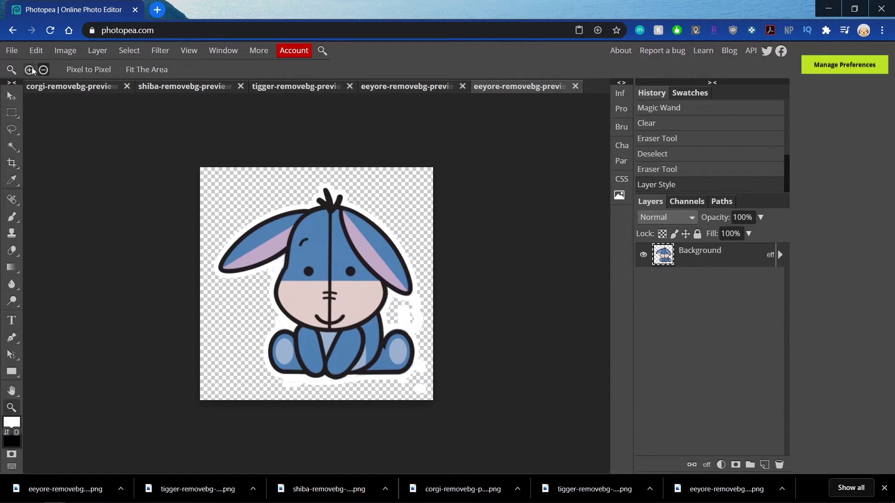
# Zoom in around Eeyore's face and set the Eraser size to 10 px.
pyautogui.click(339, 276)
pyautogui.click(280, 265)
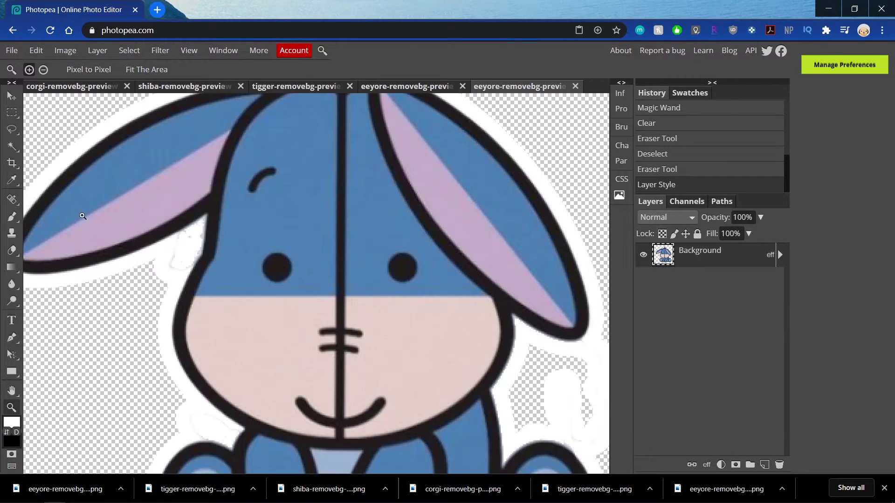
pyautogui.click(12, 250)
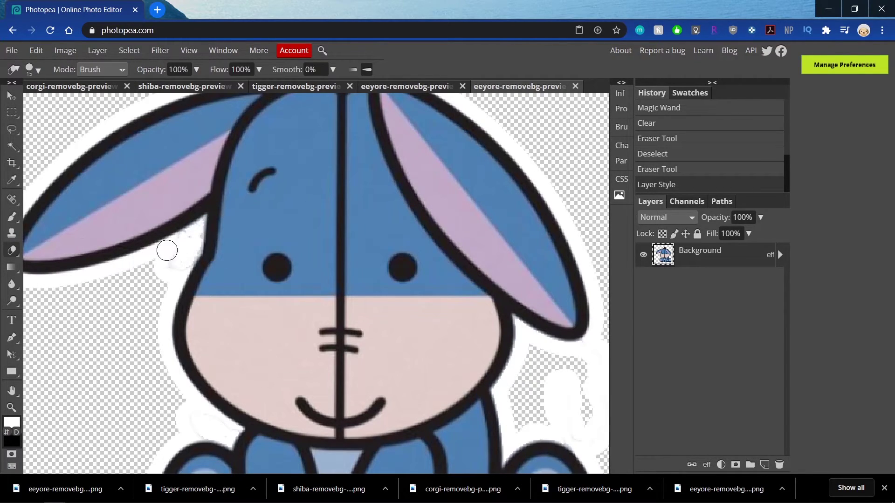
pyautogui.click(33, 70)
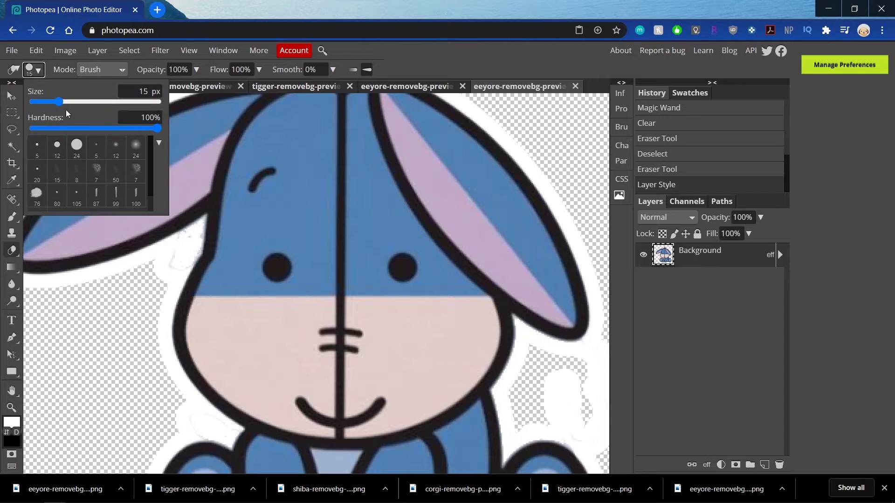
pyautogui.moveTo(55, 102); pyautogui.dragTo(55, 102)
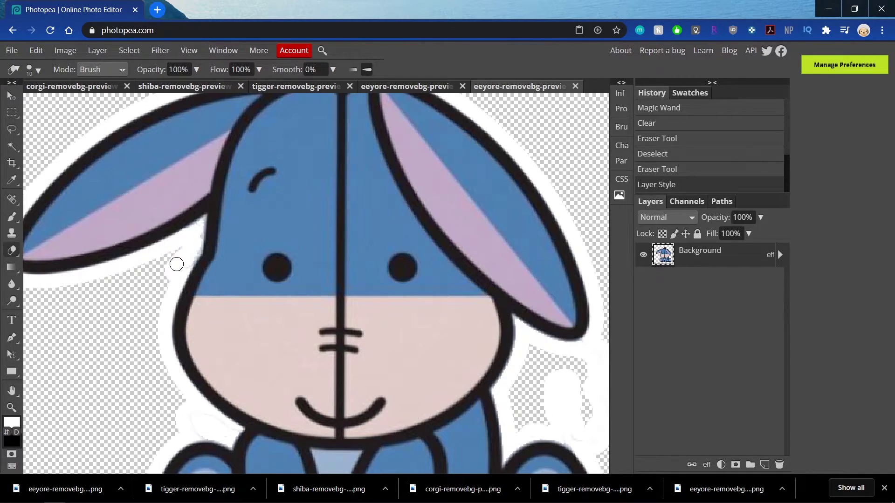
# Erase the stray white specks below Eeyore's feet and the blob at his right, then zoom out.
pyautogui.moveTo(194, 244); pyautogui.dragTo(165, 290)
pyautogui.scroll(-4, 224, 314)
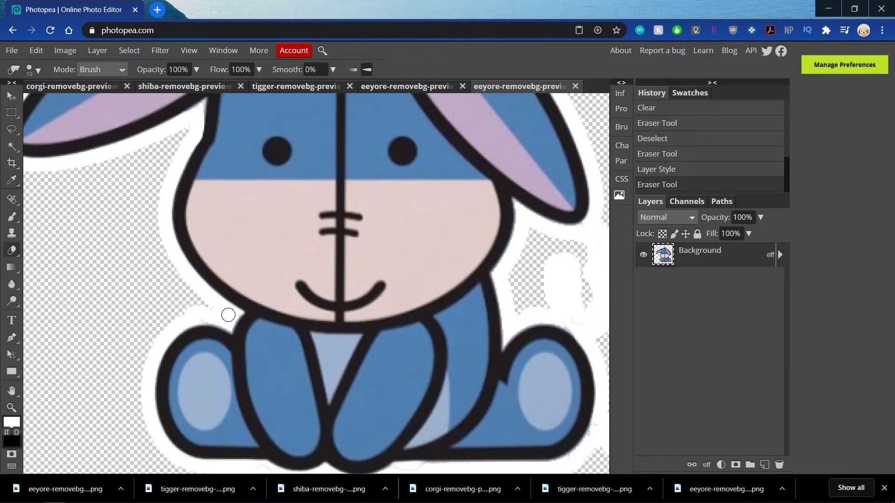
pyautogui.scroll(-2, 300, 381)
pyautogui.click(359, 357)
pyautogui.click(359, 357)
pyautogui.click(412, 365)
pyautogui.moveTo(329, 369); pyautogui.dragTo(256, 351)
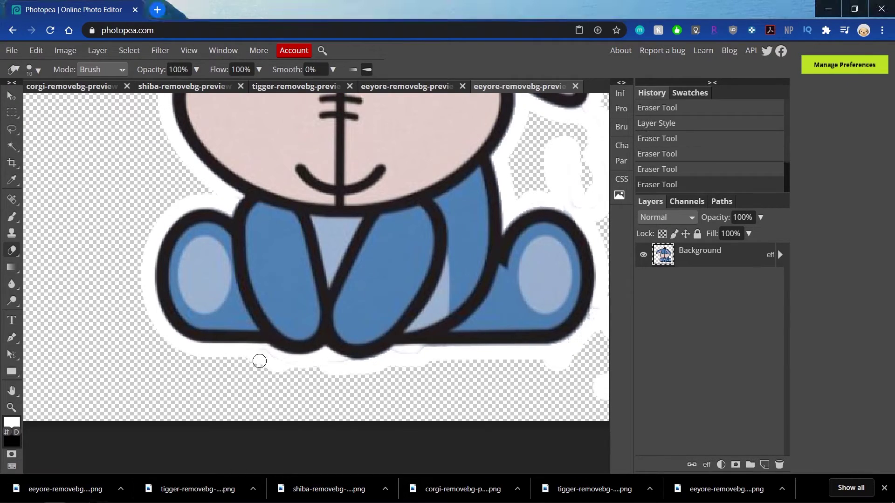
pyautogui.moveTo(557, 363); pyautogui.dragTo(378, 363)
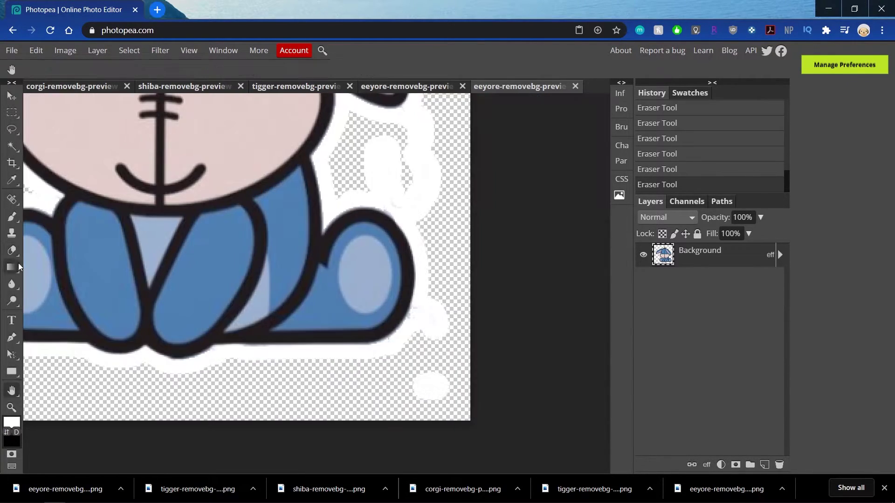
pyautogui.click(428, 386)
pyautogui.scroll(3, 417, 322)
pyautogui.moveTo(414, 231); pyautogui.dragTo(424, 324)
pyautogui.hotkey('ctrl', 'z')
pyautogui.moveTo(414, 239)
pyautogui.mouseDown()
pyautogui.moveTo(356, 285)
pyautogui.moveTo(334, 317)
pyautogui.mouseUp()
pyautogui.press('z')
pyautogui.keyDown('alt'); pyautogui.click(396, 346); pyautogui.keyUp('alt')
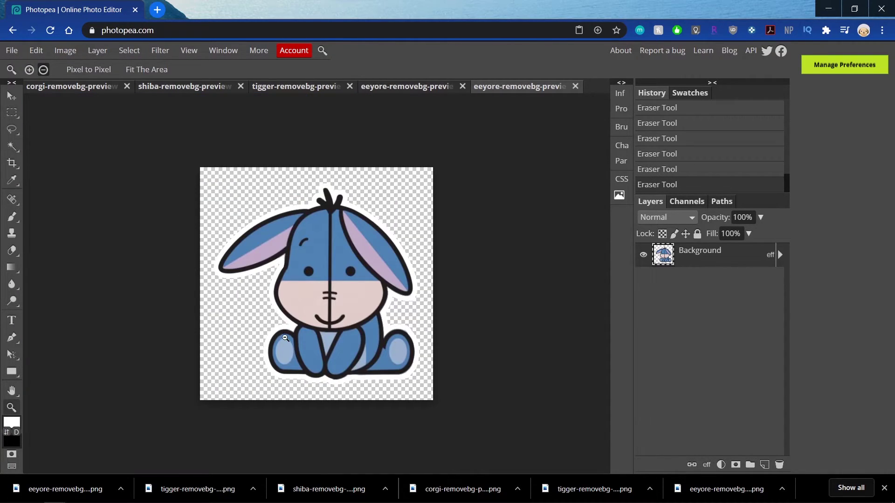
# Export the white-outlined Eeyore image as a PNG via the File menu.
pyautogui.click(12, 50)
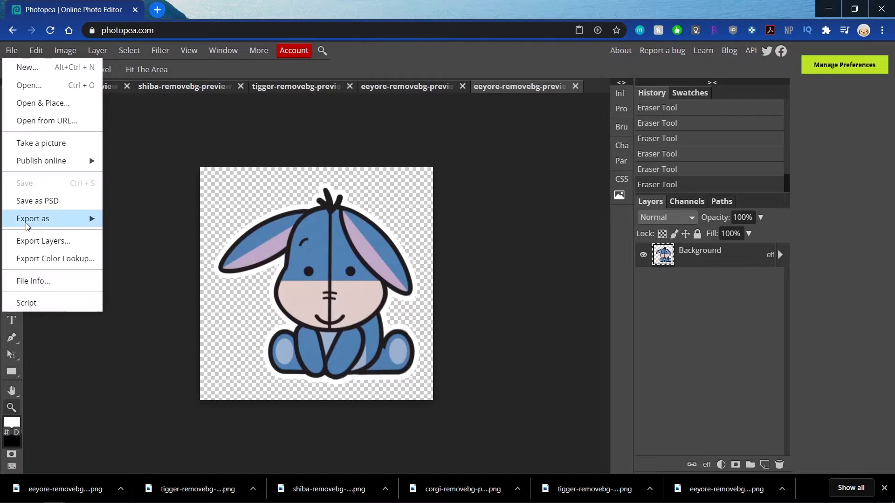
pyautogui.moveTo(29, 224)
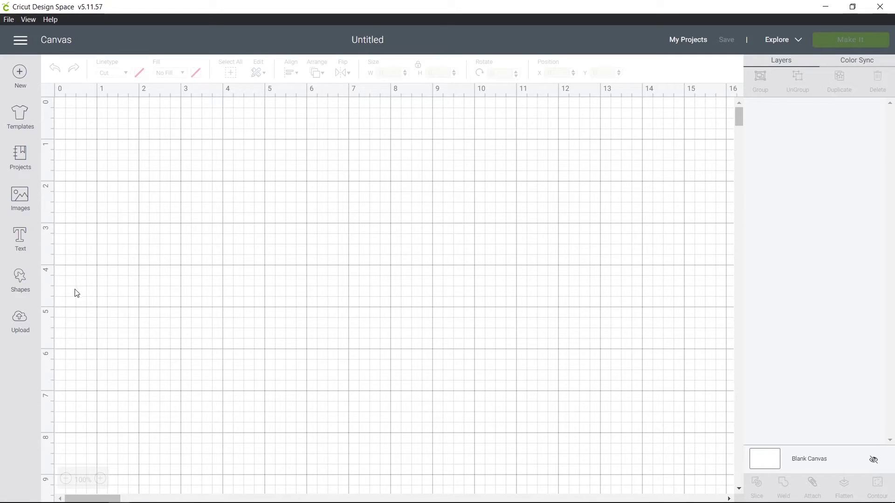
# Upload the corgi PNG as a complex image.
pyautogui.click(20, 322)
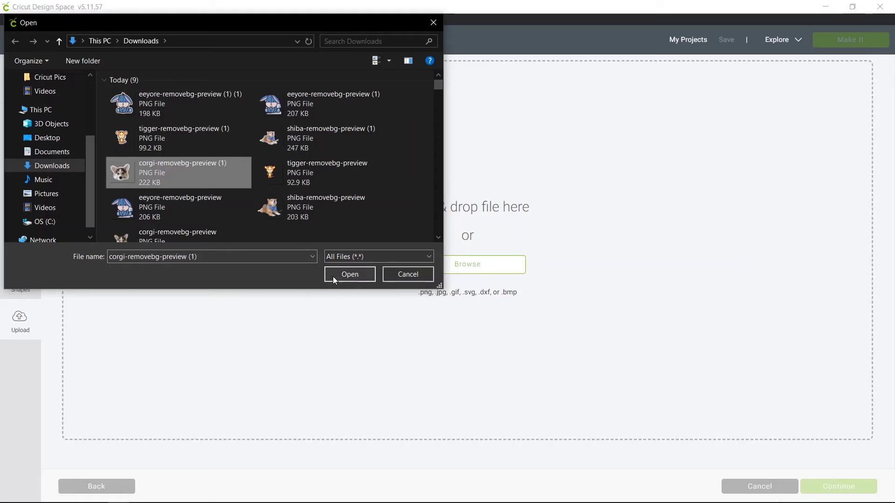
pyautogui.click(347, 274)
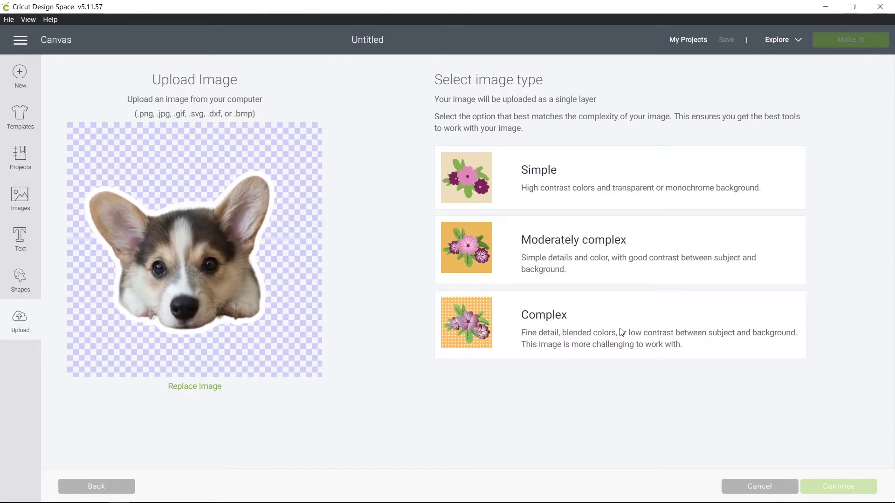
pyautogui.click(615, 331)
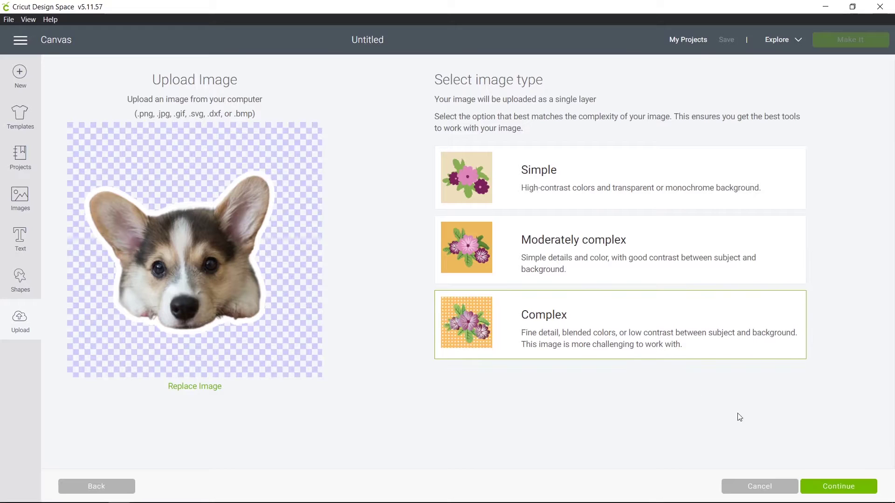
pyautogui.click(828, 483)
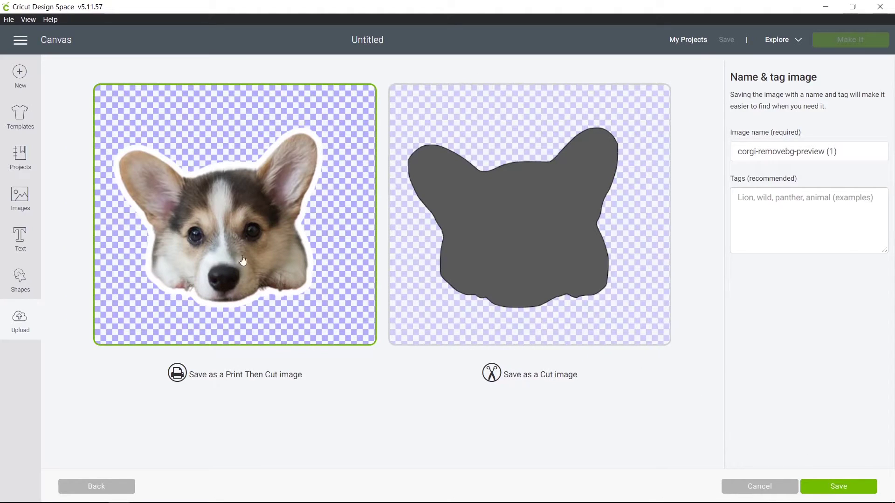
pyautogui.click(828, 485)
# Upload the shiba PNG as a complex image.
pyautogui.click(459, 263)
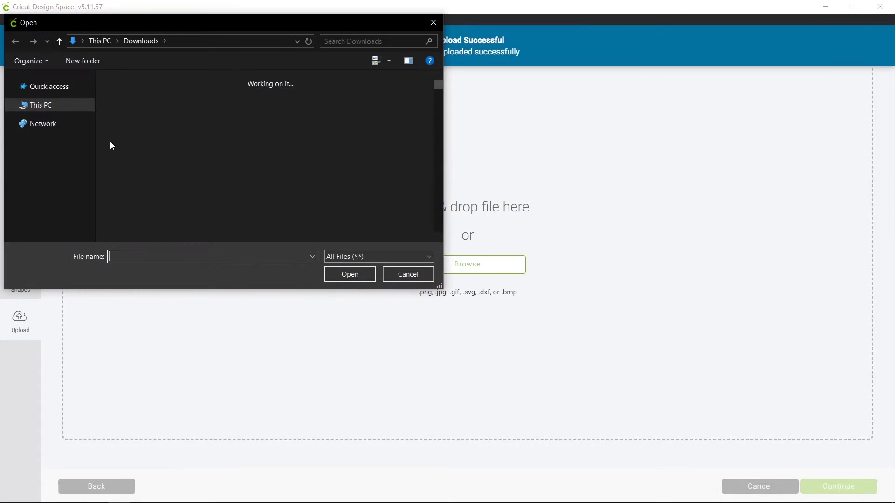
pyautogui.click(140, 148)
pyautogui.click(326, 138)
pyautogui.click(350, 274)
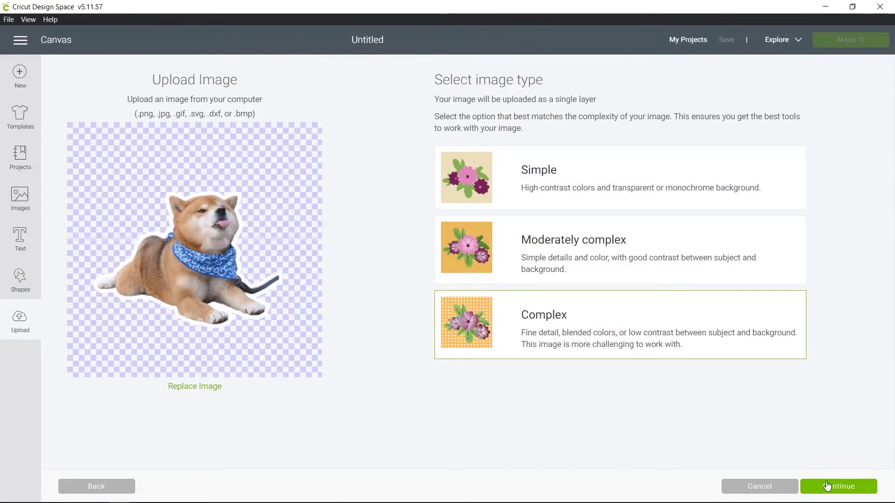
pyautogui.click(839, 487)
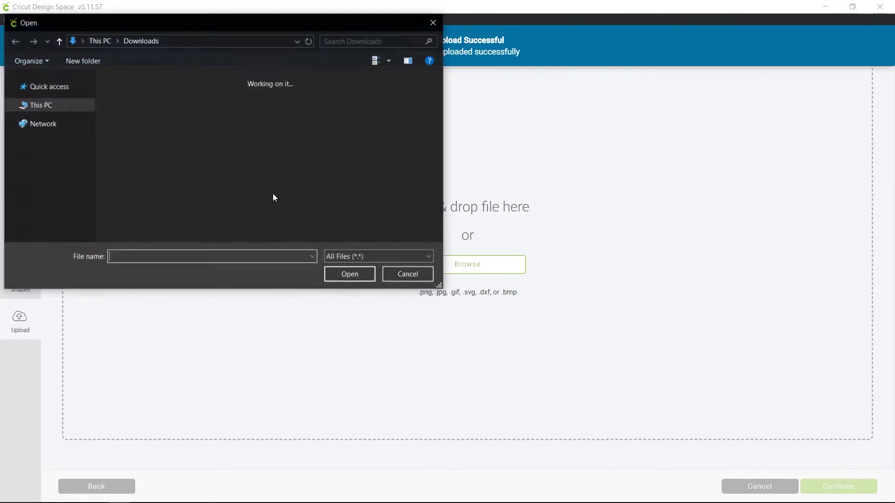
pyautogui.click(219, 137)
# Upload the Tigger PNG as a complex image.
pyautogui.click(350, 274)
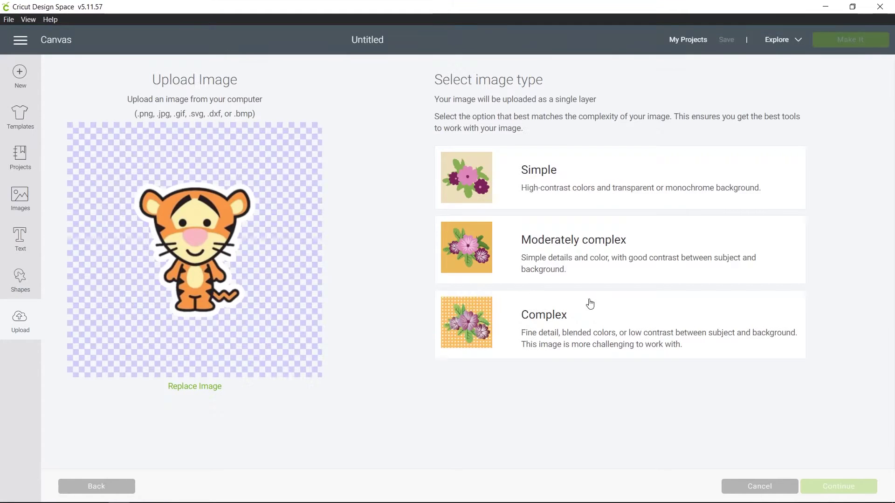
pyautogui.click(582, 322)
pyautogui.click(839, 487)
pyautogui.click(839, 486)
# Upload the Eeyore PNG as a complex image and insert all uploads onto the canvas.
pyautogui.click(828, 485)
pyautogui.click(458, 263)
pyautogui.click(154, 95)
pyautogui.click(348, 272)
pyautogui.click(582, 322)
pyautogui.click(839, 486)
pyautogui.click(839, 486)
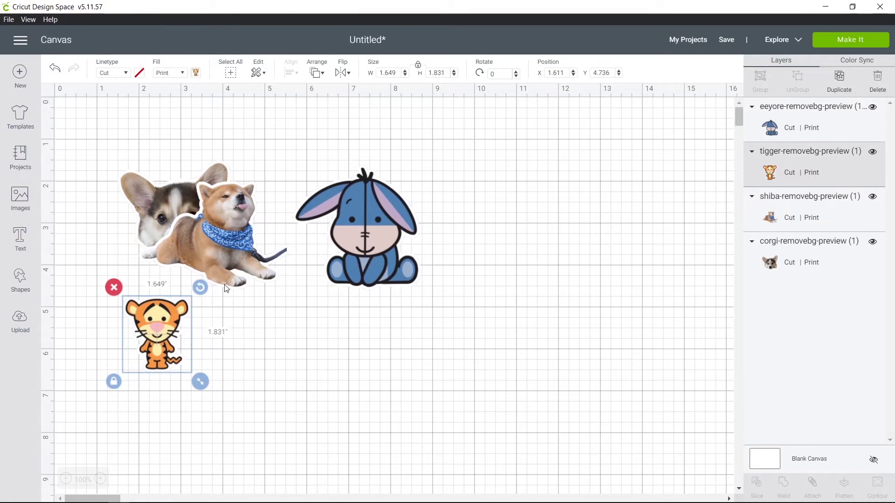
# Move the shiba away from the corgi and set the corgi and Eeyore to 2 inches tall.
pyautogui.moveTo(225, 281); pyautogui.dragTo(275, 339)
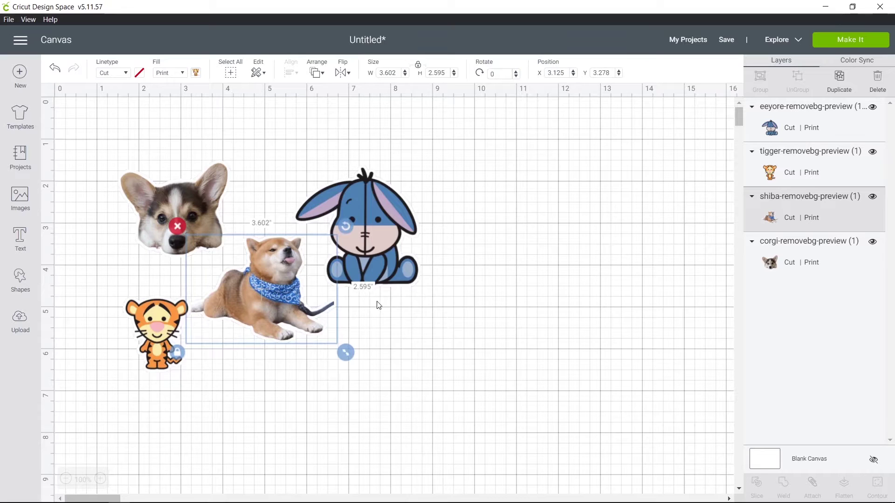
pyautogui.click(196, 204)
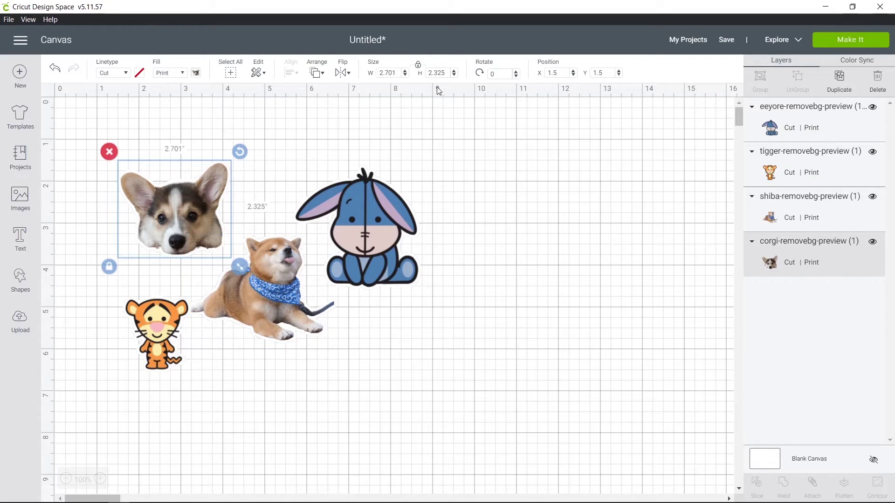
pyautogui.doubleClick(446, 75)
pyautogui.write('2')
pyautogui.press('Return')
pyautogui.press('Tab')
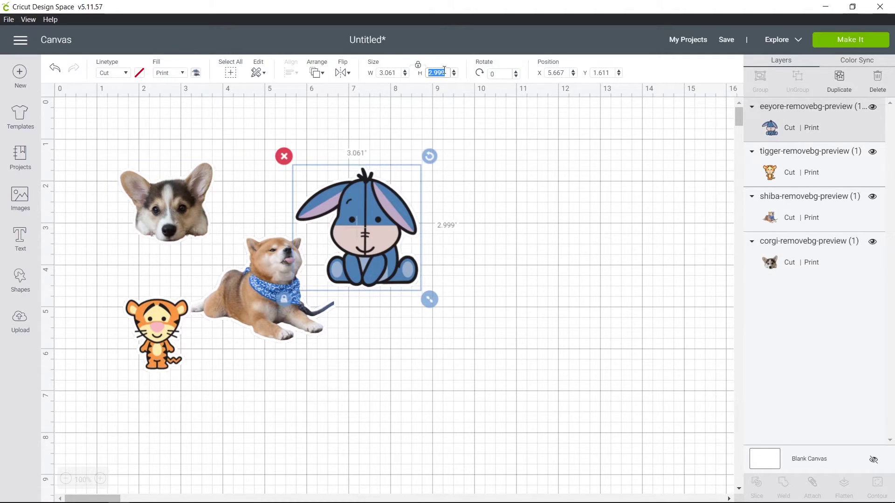
pyautogui.write('2')
pyautogui.press('Return')
pyautogui.press('Tab')
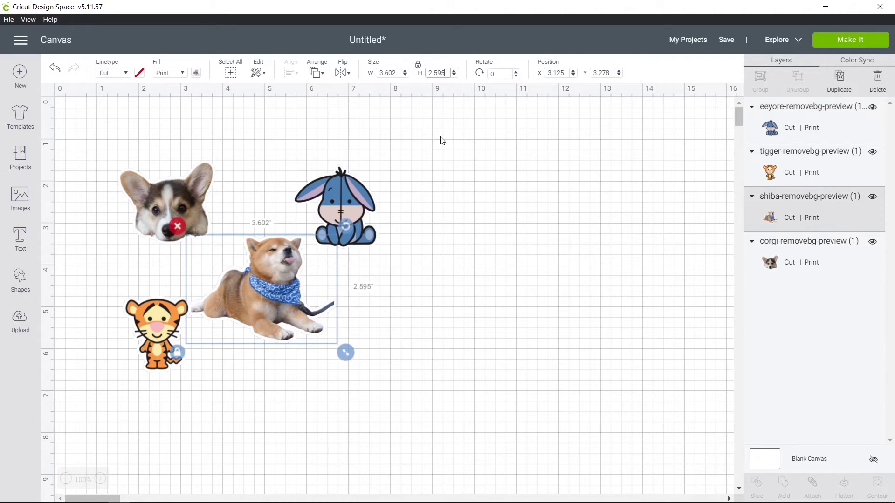
# Set the shiba and Tigger heights to 2 inches, then deselect everything.
pyautogui.doubleClick(445, 73)
pyautogui.write('2')
pyautogui.press('Return')
pyautogui.press('Tab')
pyautogui.write('2')
pyautogui.press('Return')
pyautogui.click(343, 305)
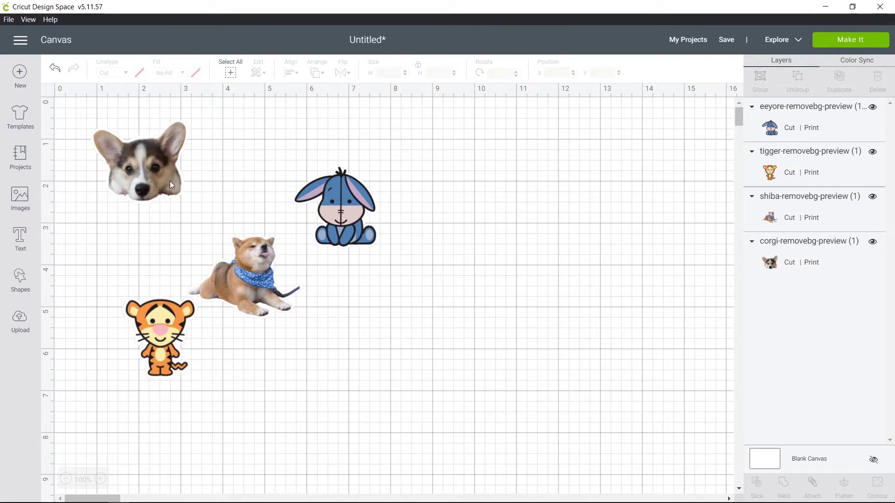
# Stack corgi, shiba, Tigger and Eeyore in a left-edge column and insert a square shape.
pyautogui.moveTo(169, 181); pyautogui.dragTo(122, 146)
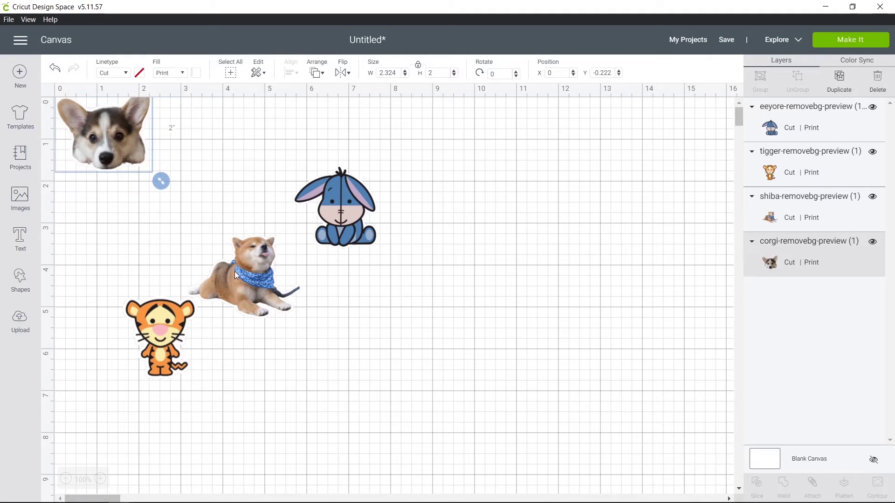
pyautogui.moveTo(238, 276); pyautogui.dragTo(106, 235)
pyautogui.moveTo(159, 335); pyautogui.dragTo(92, 327)
pyautogui.moveTo(338, 224); pyautogui.dragTo(101, 449)
pyautogui.click(285, 392)
pyautogui.click(21, 280)
pyautogui.click(67, 200)
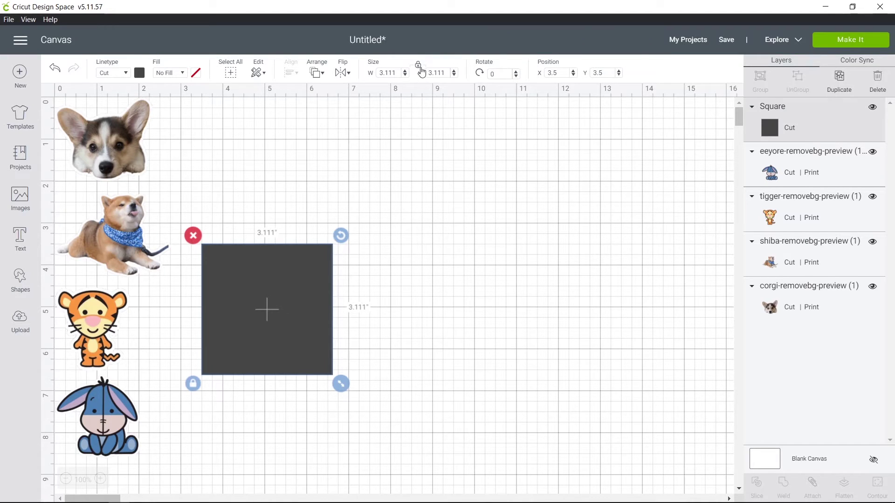
# Unlock the square's proportions and enter a width of 6.75 and height of 9.25 inches.
pyautogui.click(419, 66)
pyautogui.click(372, 78)
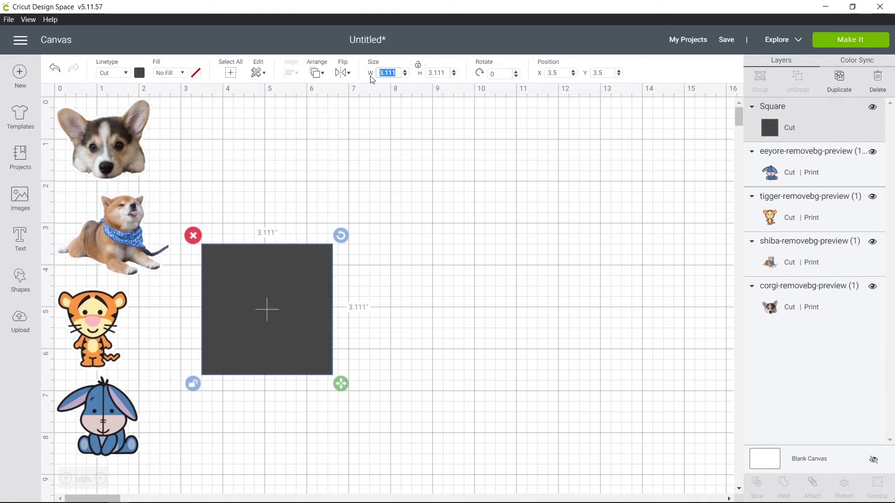
pyautogui.write('6.75')
pyautogui.press('Tab')
pyautogui.write('9.25')
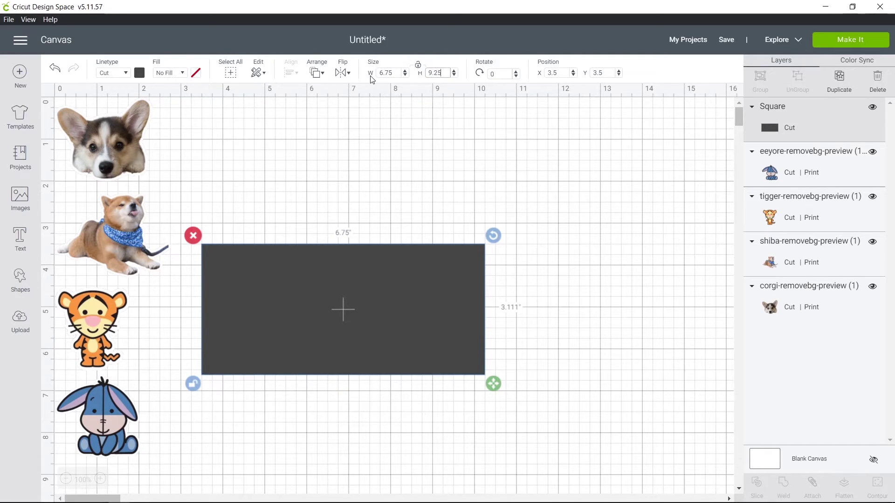
# Apply the size, send the rectangle behind the stickers and move it to the top-left corner.
pyautogui.press('Return')
pyautogui.rightClick(375, 337)
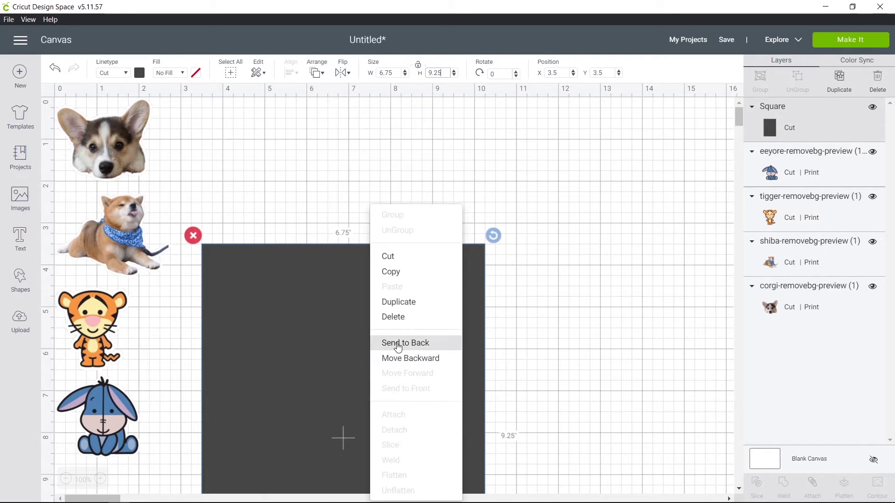
pyautogui.click(398, 348)
pyautogui.moveTo(357, 373); pyautogui.dragTo(230, 214)
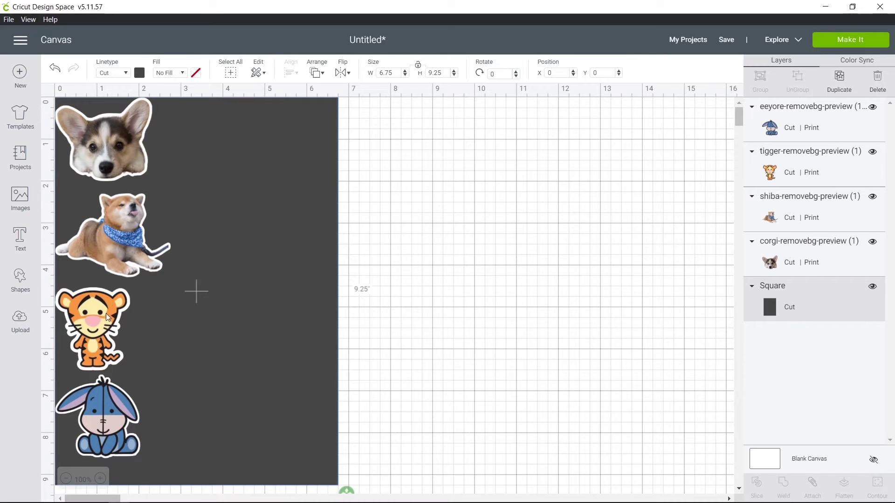
# Duplicate the corgi and place the copy beside the original.
pyautogui.rightClick(122, 164)
pyautogui.click(164, 258)
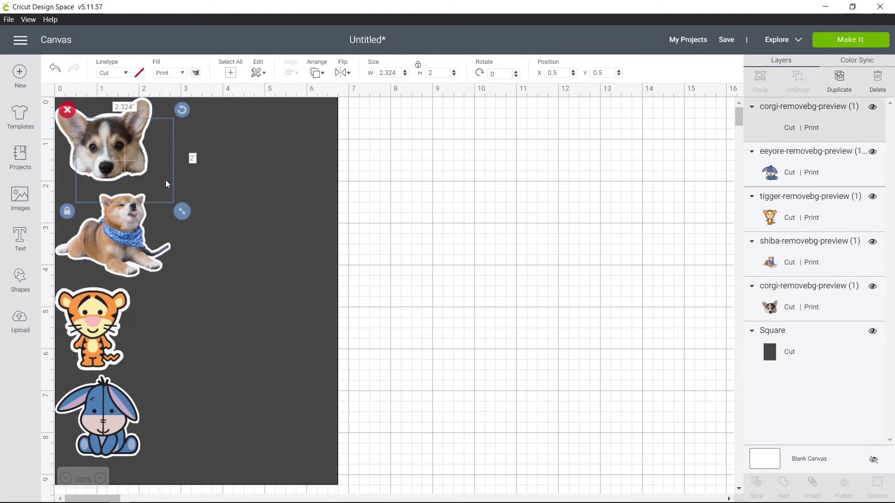
pyautogui.moveTo(179, 157); pyautogui.dragTo(209, 125)
# Duplicate the shiba and place the copy beside the original.
pyautogui.click(111, 236)
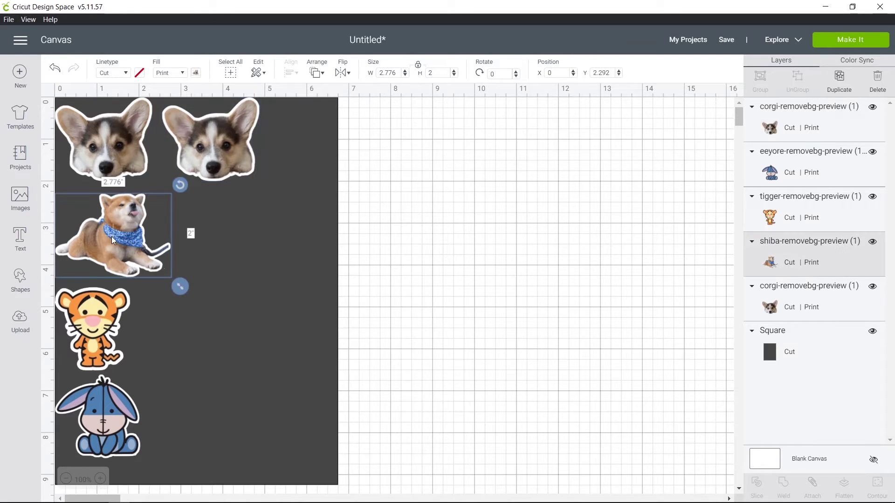
pyautogui.rightClick(111, 236)
pyautogui.click(141, 185)
pyautogui.moveTo(150, 228); pyautogui.dragTo(217, 243)
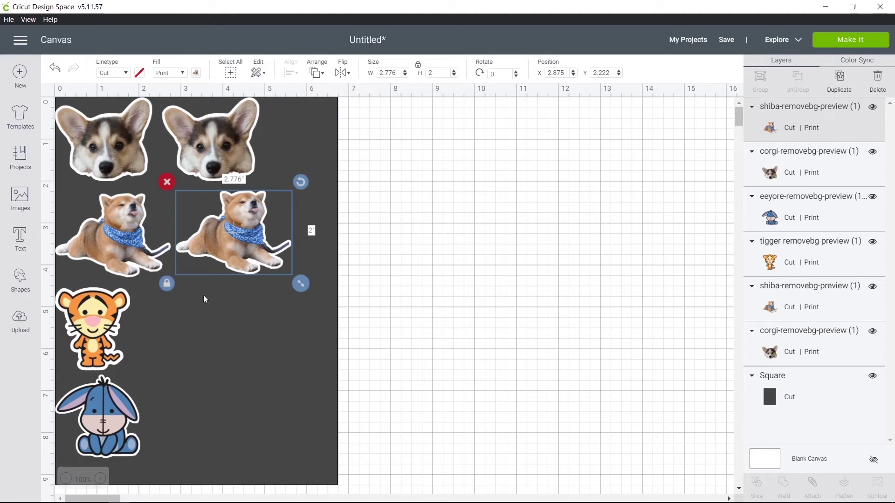
# Align the two shibas along their top edges.
pyautogui.keyDown('shift'); pyautogui.click(117, 253); pyautogui.keyUp('shift')
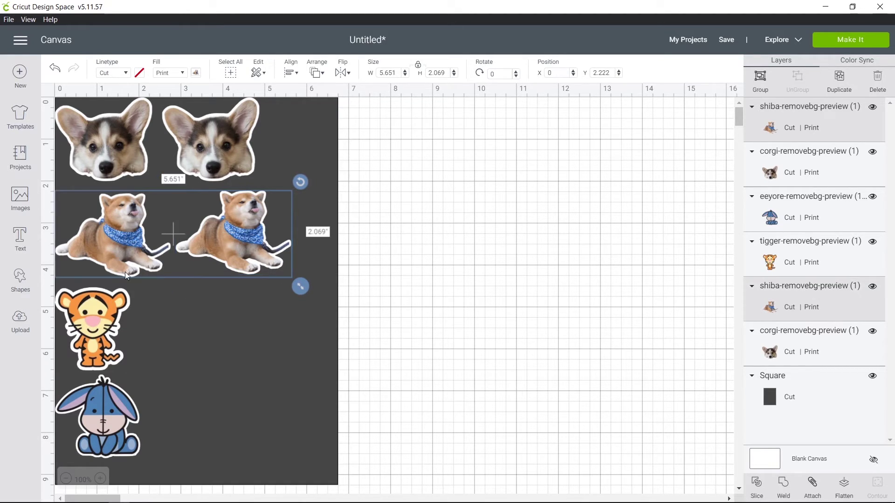
pyautogui.click(295, 78)
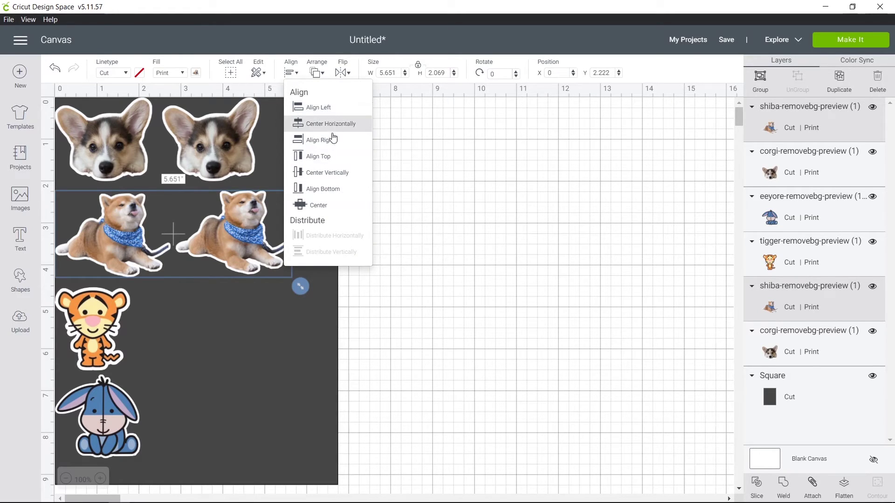
pyautogui.click(330, 158)
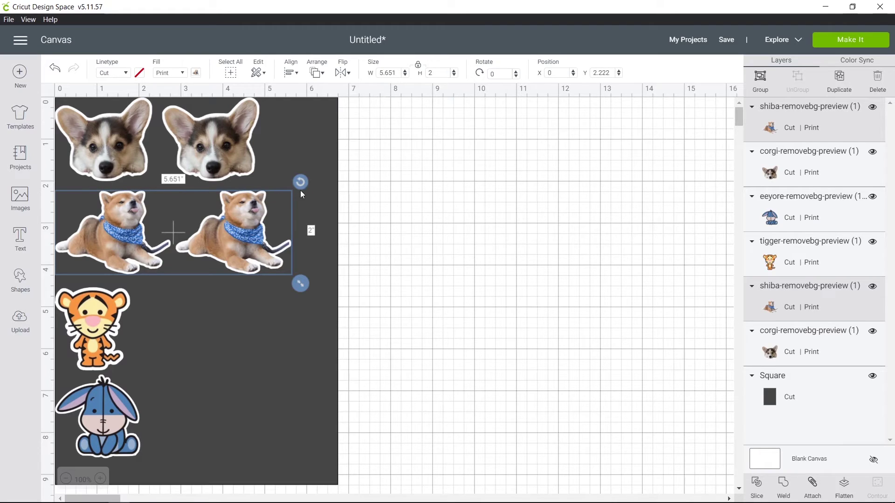
pyautogui.click(437, 195)
# Nudge Tigger up slightly and duplicate it twice to start a Tigger row.
pyautogui.click(90, 319)
pyautogui.moveTo(90, 318); pyautogui.dragTo(175, 311)
pyautogui.rightClick(89, 311)
pyautogui.click(116, 260)
pyautogui.rightClick(175, 311)
pyautogui.click(201, 259)
# Place the third Tigger, then top-align and evenly distribute the three Tiggers horizontally.
pyautogui.moveTo(251, 326); pyautogui.dragTo(266, 317)
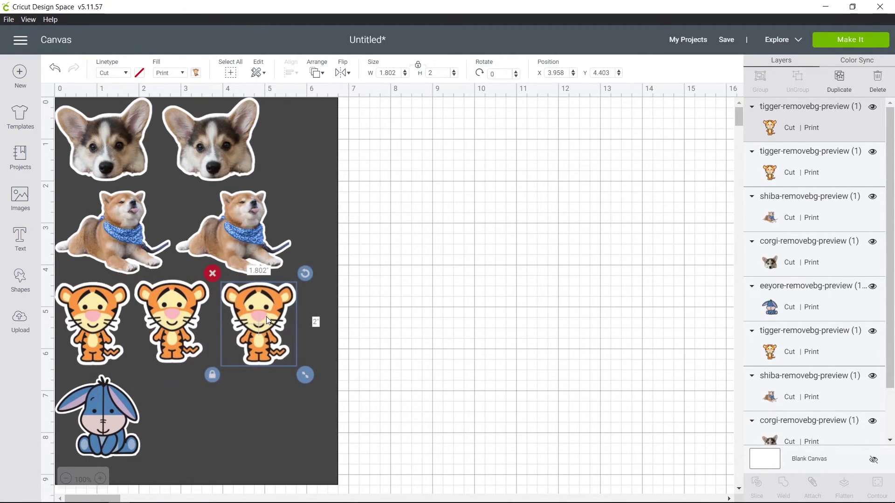
pyautogui.keyDown('shift'); pyautogui.click(175, 321); pyautogui.keyUp('shift')
pyautogui.keyDown('shift'); pyautogui.click(87, 324); pyautogui.keyUp('shift')
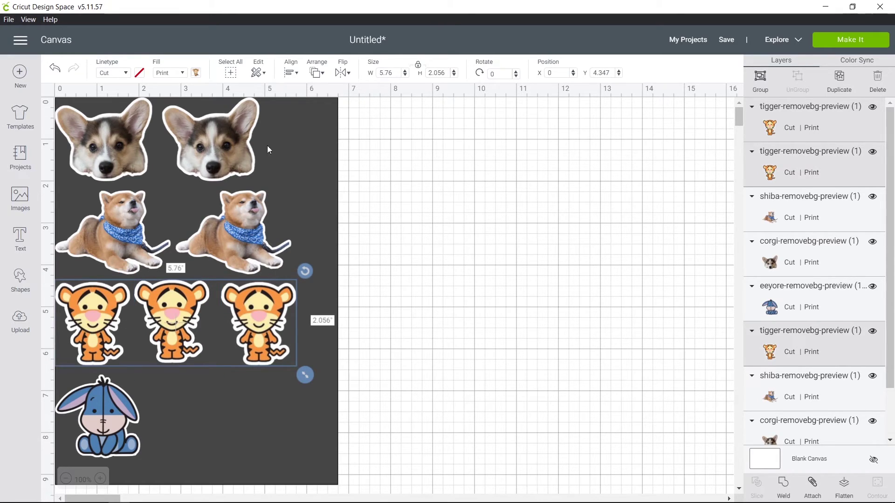
pyautogui.click(291, 72)
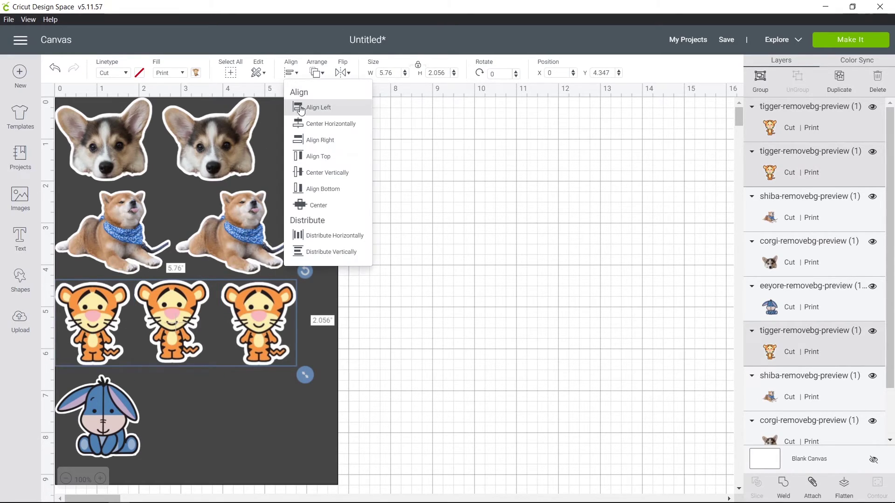
pyautogui.click(313, 158)
pyautogui.click(291, 73)
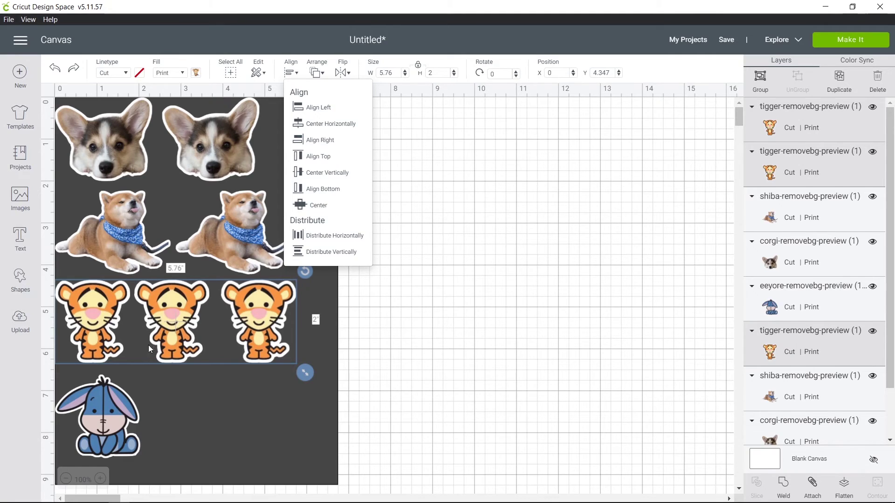
pyautogui.click(326, 235)
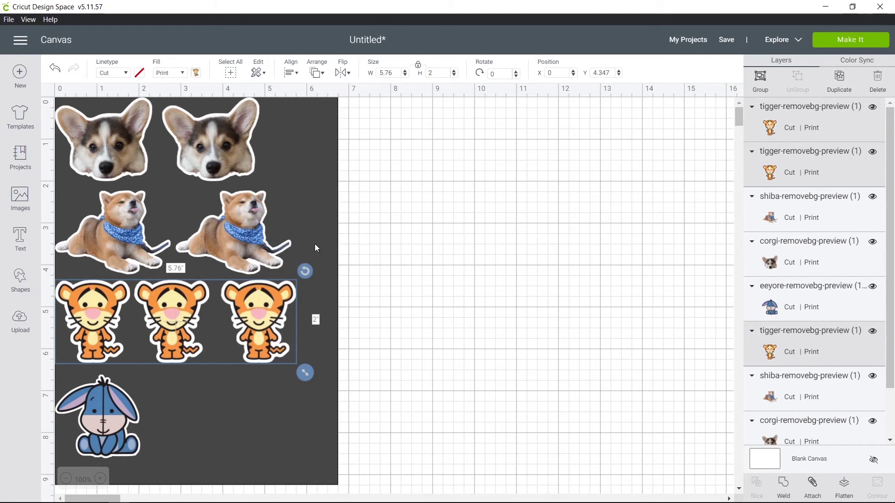
pyautogui.click(300, 341)
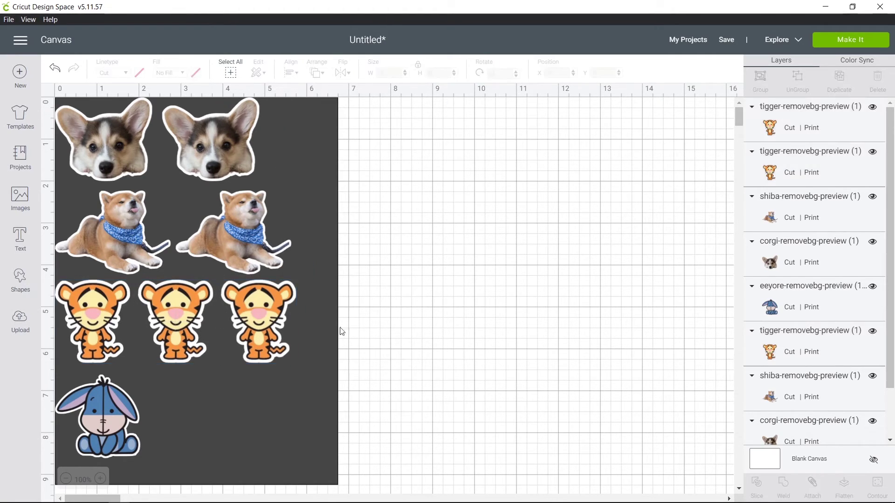
# Duplicate Eeyore twice to form a row of three Eeyores.
pyautogui.rightClick(125, 402)
pyautogui.click(152, 201)
pyautogui.moveTo(112, 417); pyautogui.dragTo(272, 404)
pyautogui.rightClick(193, 413)
pyautogui.click(240, 208)
# Select the three Eeyores and center them vertically, then deselect all stickers.
pyautogui.keyDown('shift'); pyautogui.click(200, 408); pyautogui.keyUp('shift')
pyautogui.keyDown('shift'); pyautogui.click(102, 410); pyautogui.keyUp('shift')
pyautogui.click(291, 72)
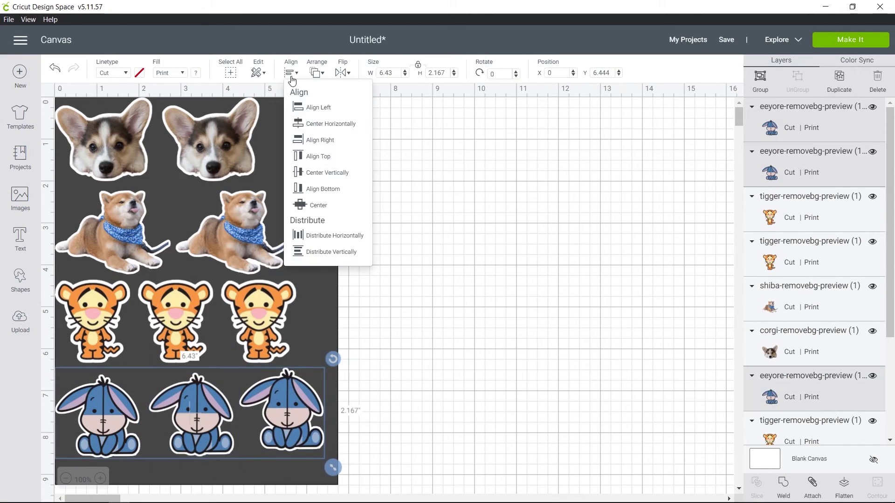
pyautogui.click(327, 172)
pyautogui.click(291, 72)
pyautogui.click(333, 173)
pyautogui.click(433, 273)
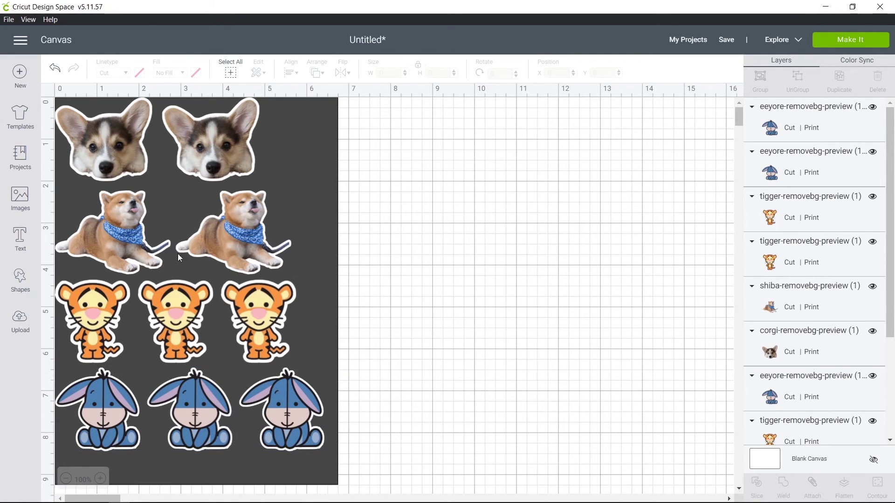
pyautogui.click(256, 342)
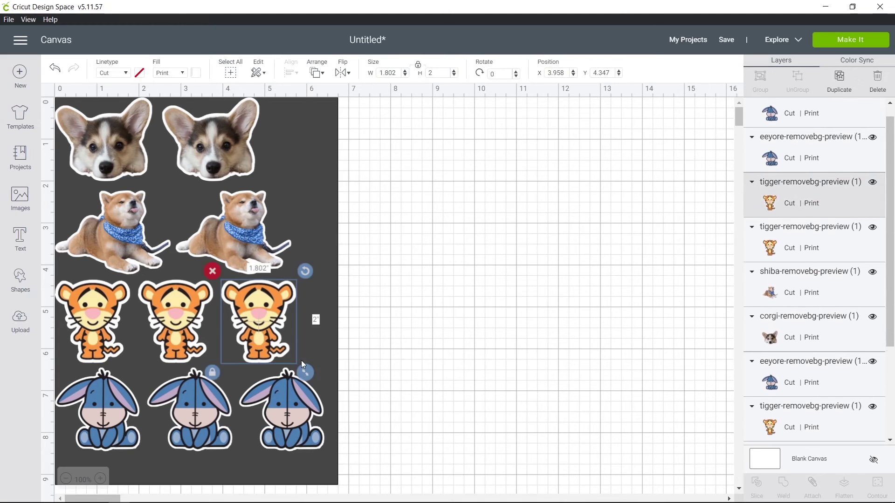
pyautogui.moveTo(305, 371); pyautogui.dragTo(176, 212)
pyautogui.click(480, 244)
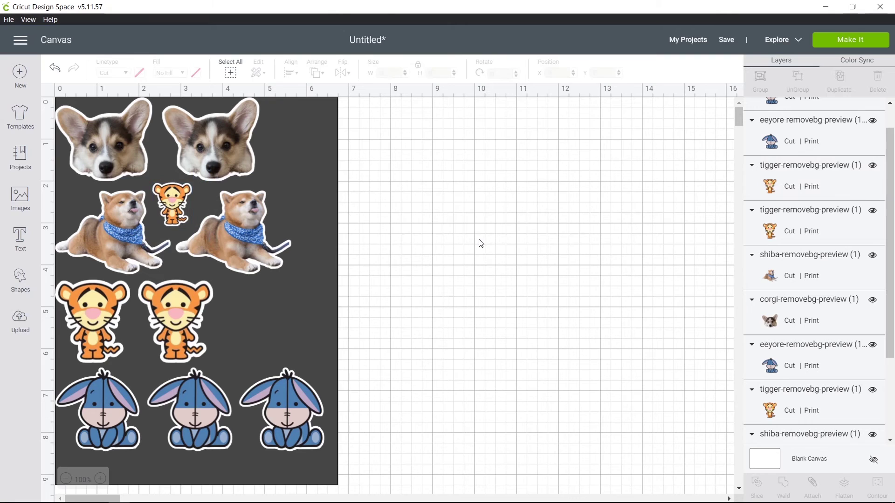
pyautogui.hotkey('ctrl', 'z')
pyautogui.hotkey('ctrl', 'z')
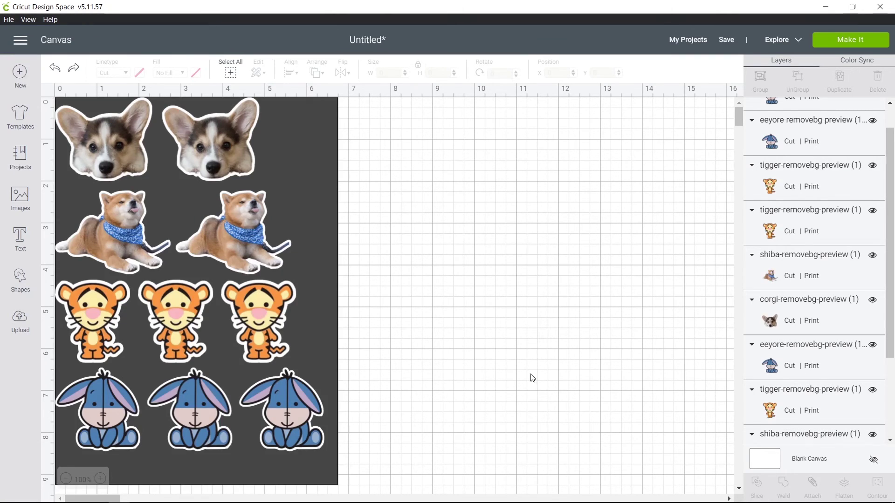
pyautogui.moveTo(320, 239)
pyautogui.mouseDown()
pyautogui.moveTo(304, 236)
pyautogui.moveTo(316, 238)
pyautogui.mouseUp()
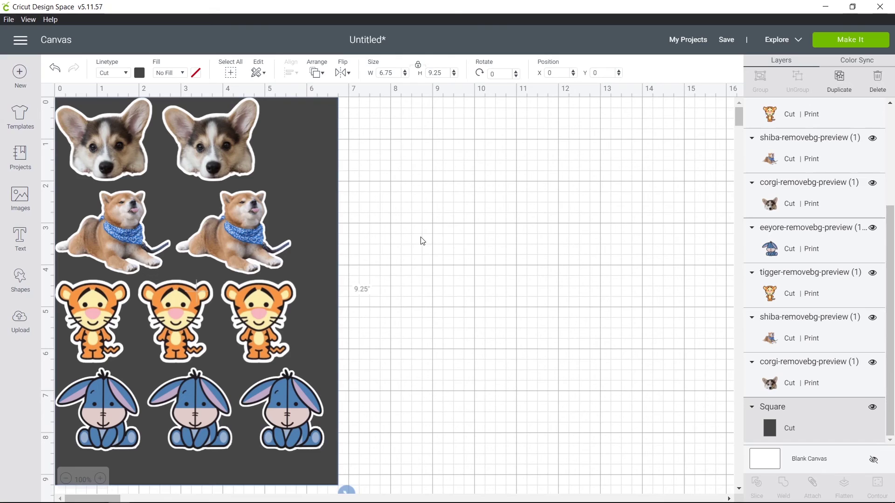